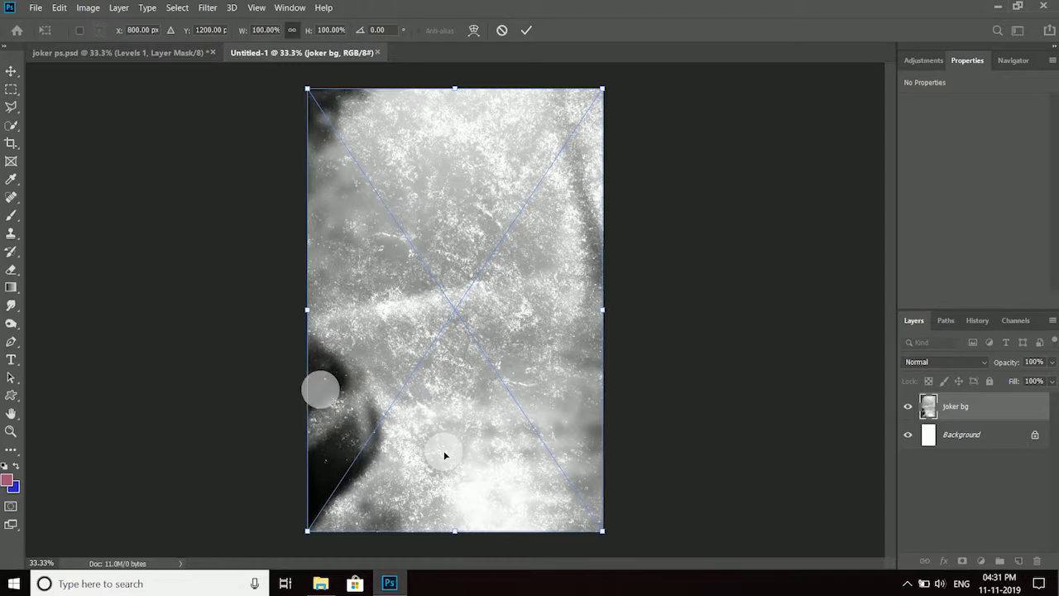
Place the joker bg and joker cut images at their initial sizes, and rasterize the joker cut layer
left_click(525, 32)
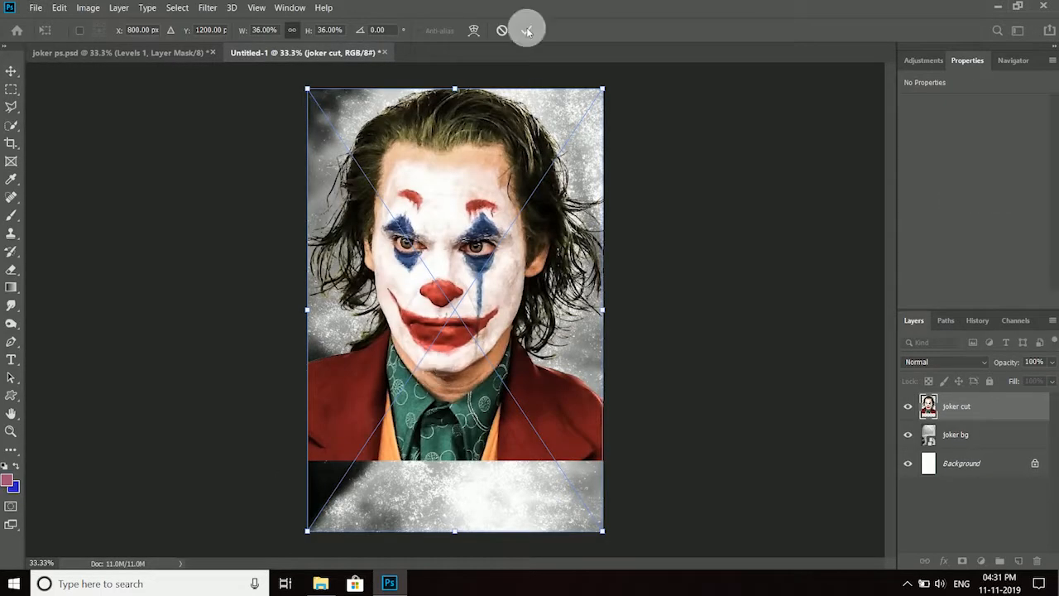
left_click(527, 32)
right_click(1012, 402)
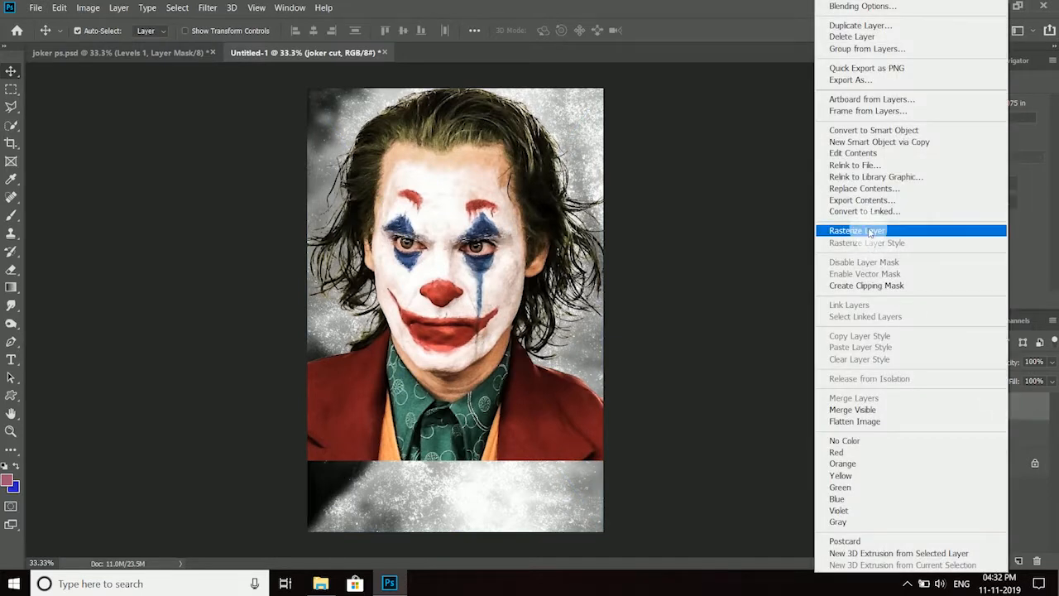
left_click(869, 232)
Mask the joker cut layer to its own outline and fade its lower edge with a linear gradient on the mask
left_click(928, 406, "ctrl")
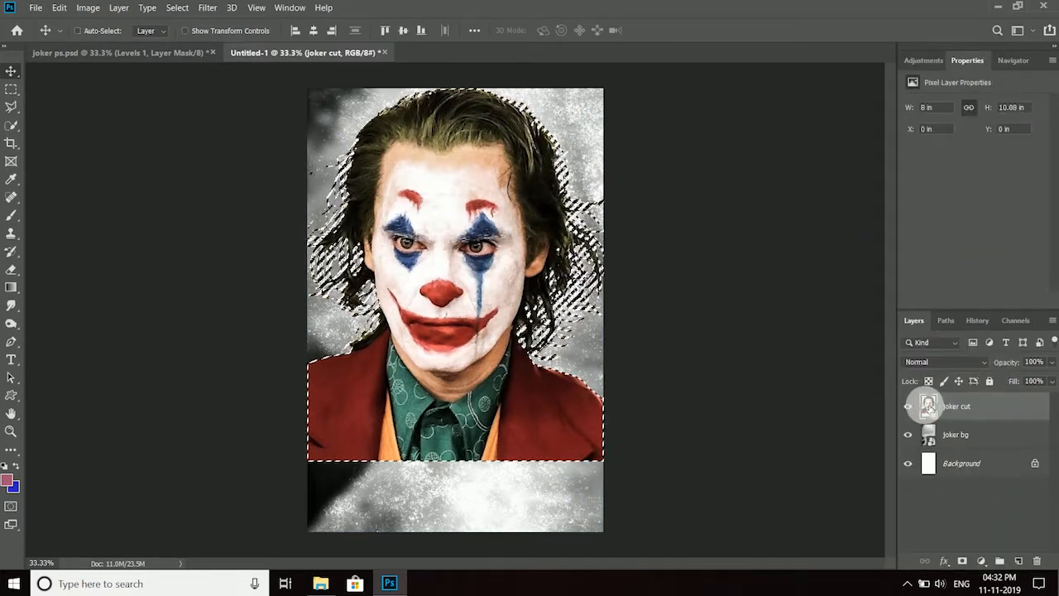
left_click(962, 561)
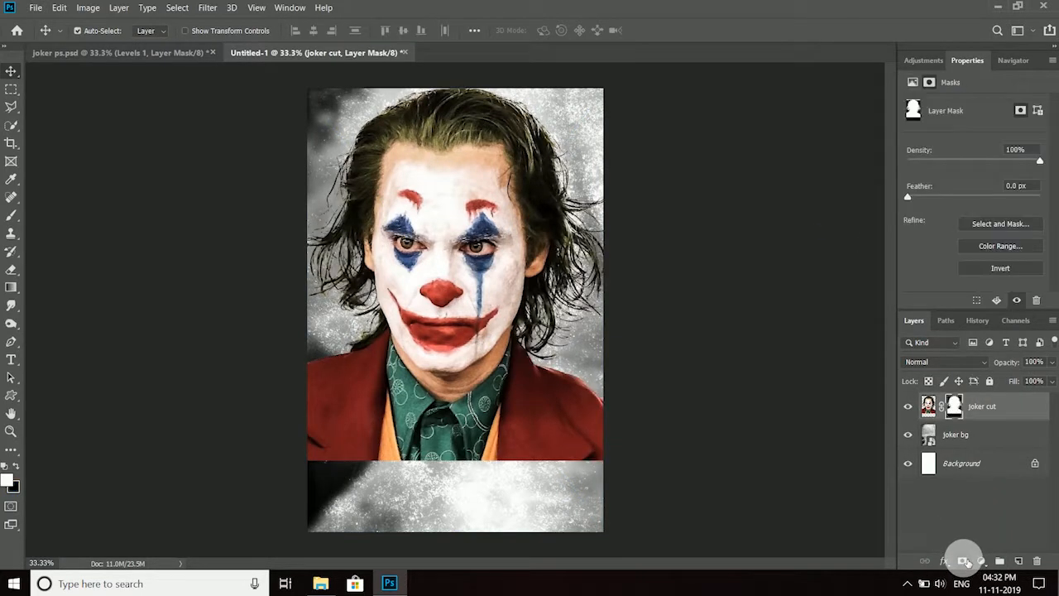
left_click(7, 285)
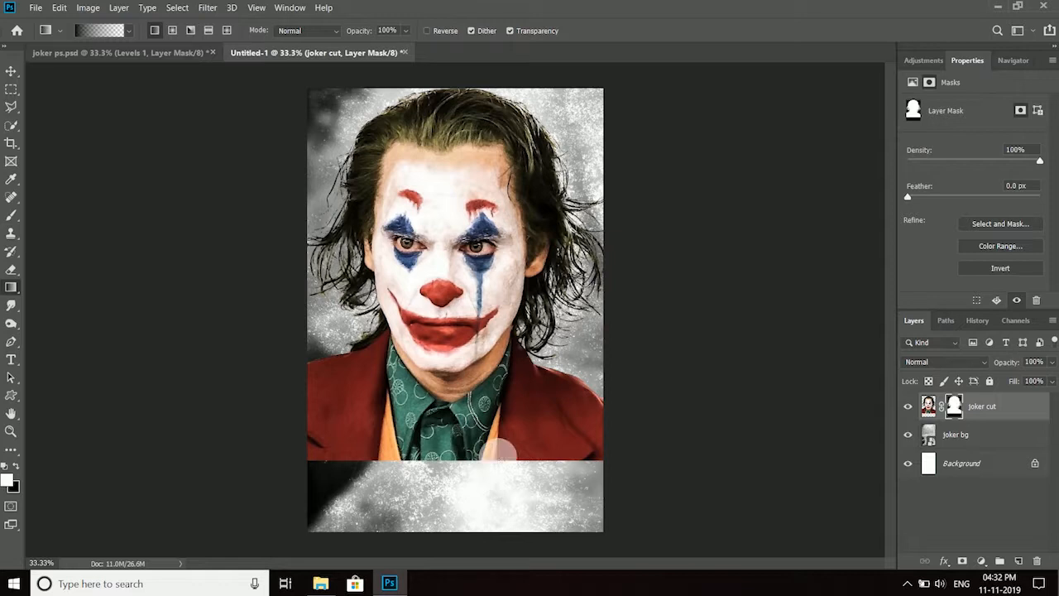
mouse_move(497, 444)
left_mouse_down()
mouse_move(502, 501)
mouse_move(511, 494)
left_mouse_up()
left_click_drag(514, 439, 518, 443)
Scale the placed only bg street image to 105.97% over the portrait and clip it to the joker cut layer
left_click_drag(419, 386, 470, 307)
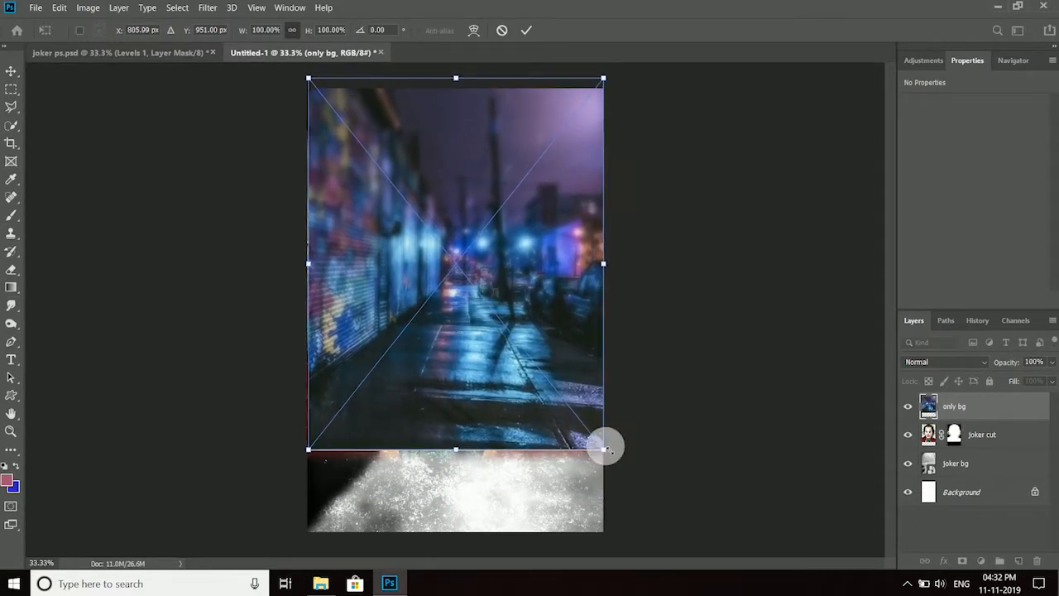
left_click_drag(604, 452, 622, 471)
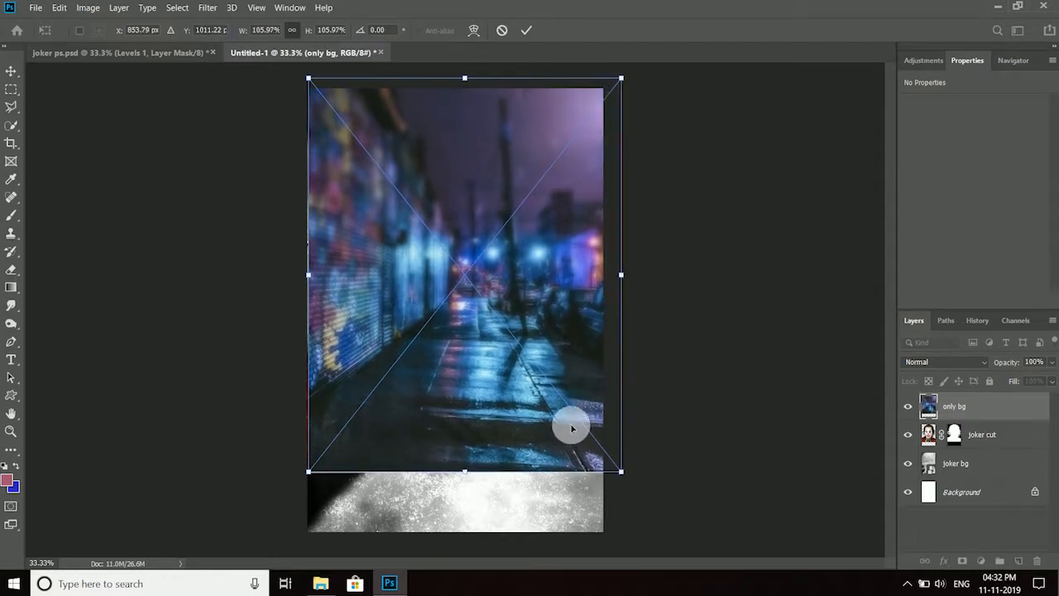
left_click_drag(438, 239, 433, 240)
left_click(530, 30)
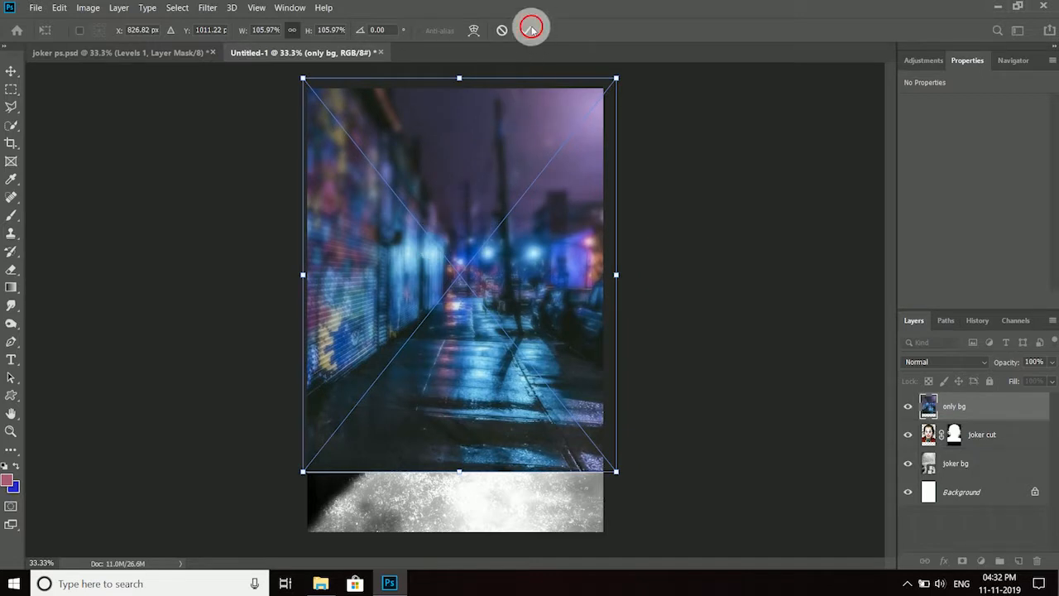
right_click(995, 411)
left_click(880, 286)
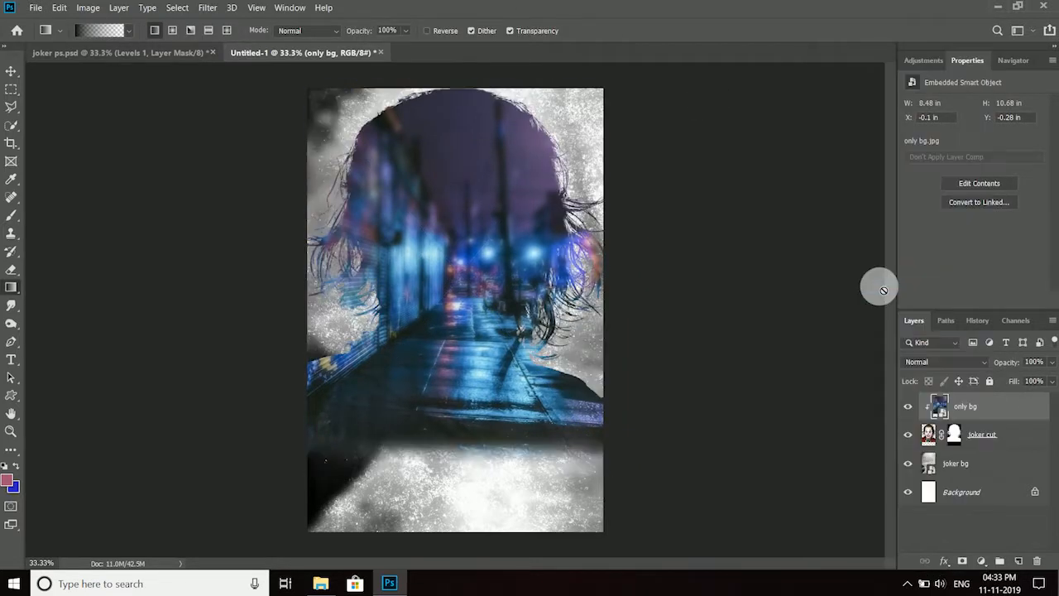
Place the jokerr full-body image, scale it to 14%, and position it in the middle of the street inside the silhouette
left_click_drag(433, 346, 442, 320)
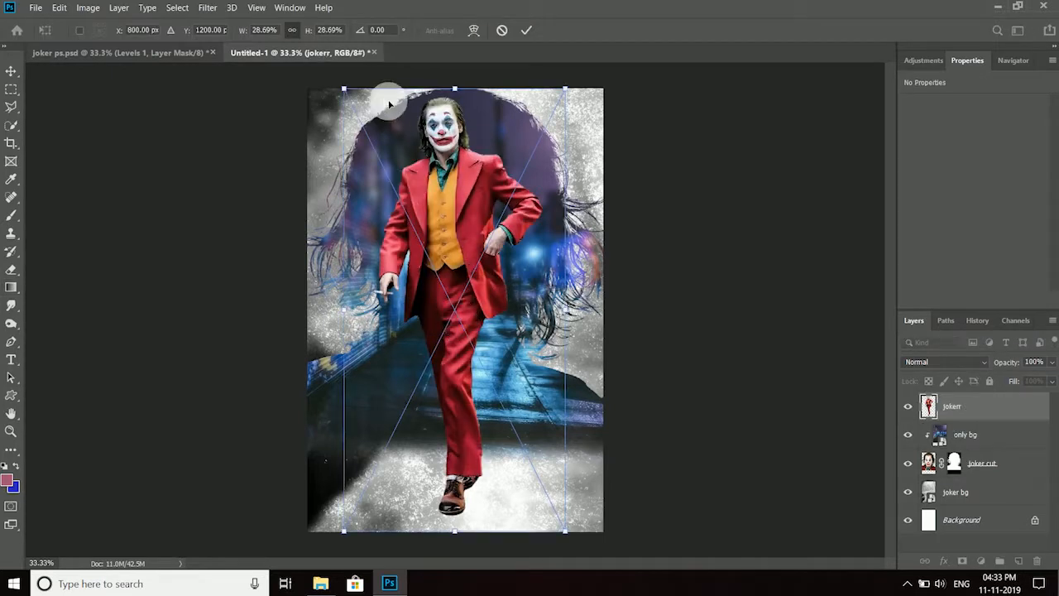
left_click_drag(346, 89, 412, 319)
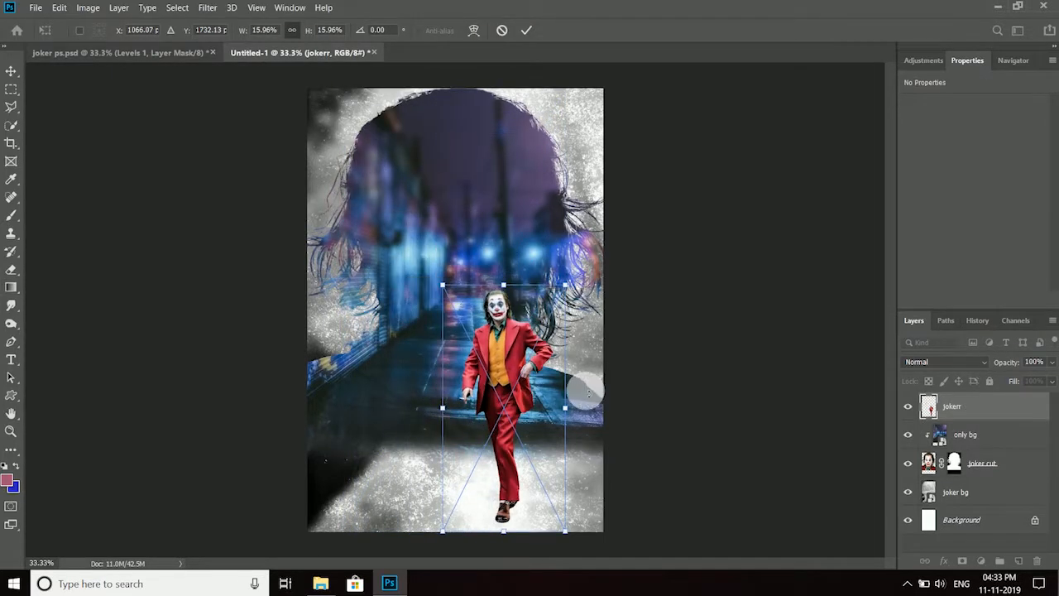
left_click_drag(513, 420, 455, 325)
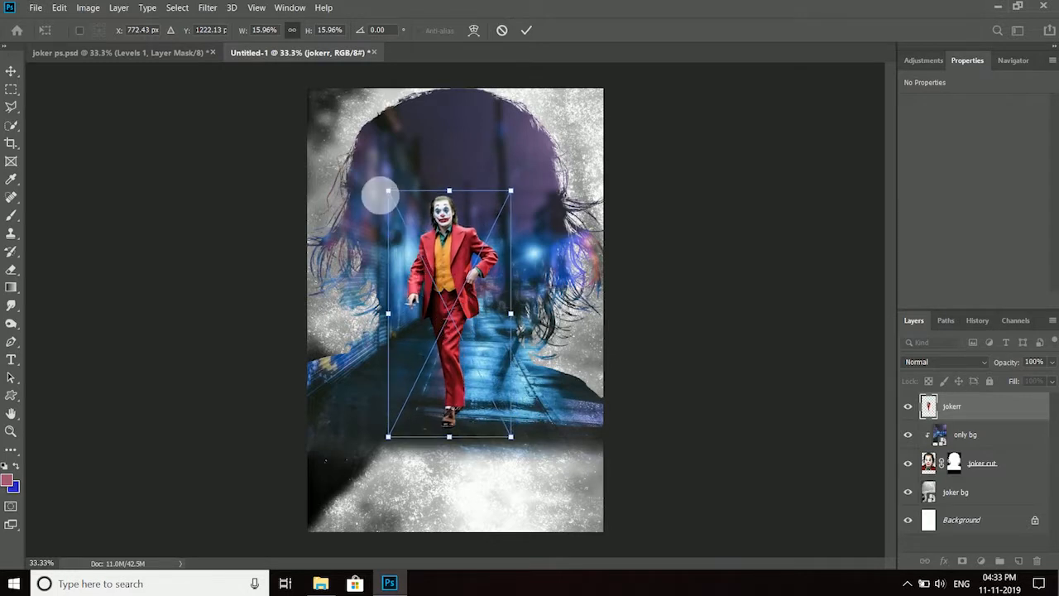
left_click_drag(387, 192, 404, 221)
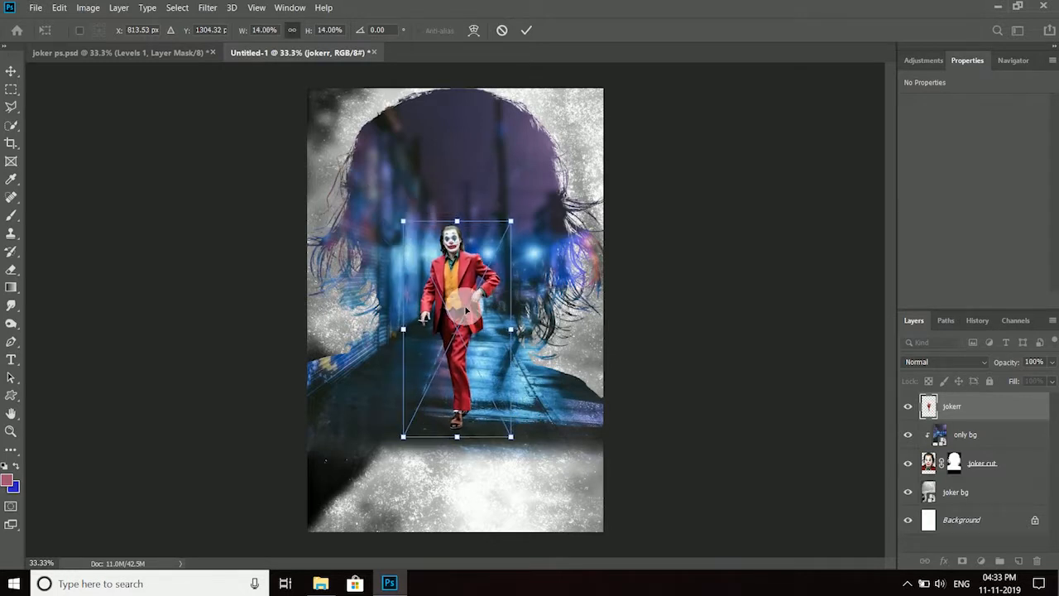
left_click_drag(462, 337, 457, 332)
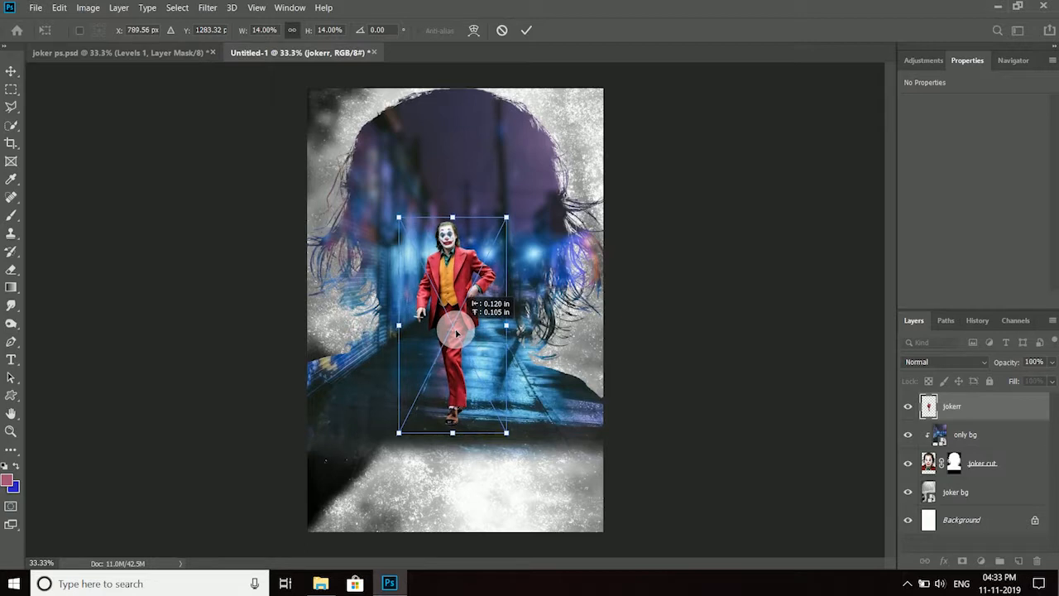
left_click(528, 30)
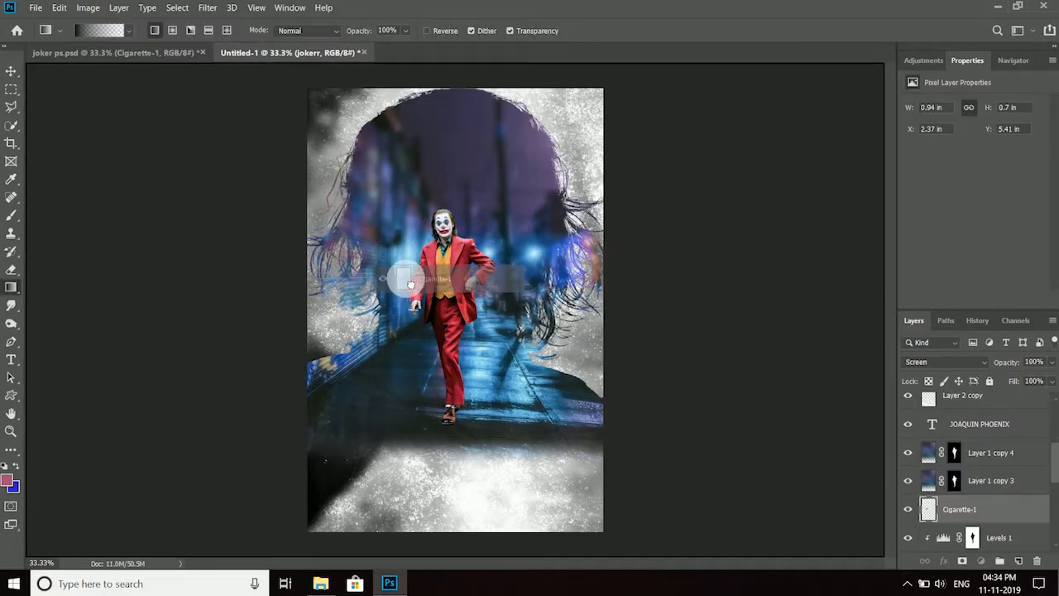
Copy the Cigarette-1 layer from joker ps.psd into this document and move its smoke onto the cigarette in the figure's hand
left_click_drag(410, 285, 411, 290)
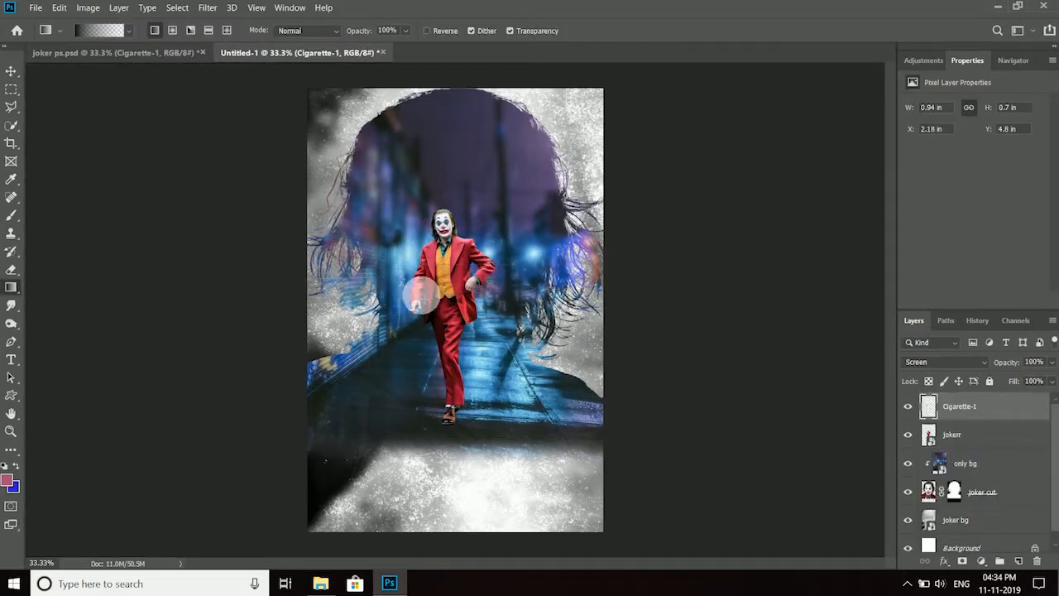
left_click(11, 72)
left_click(430, 293)
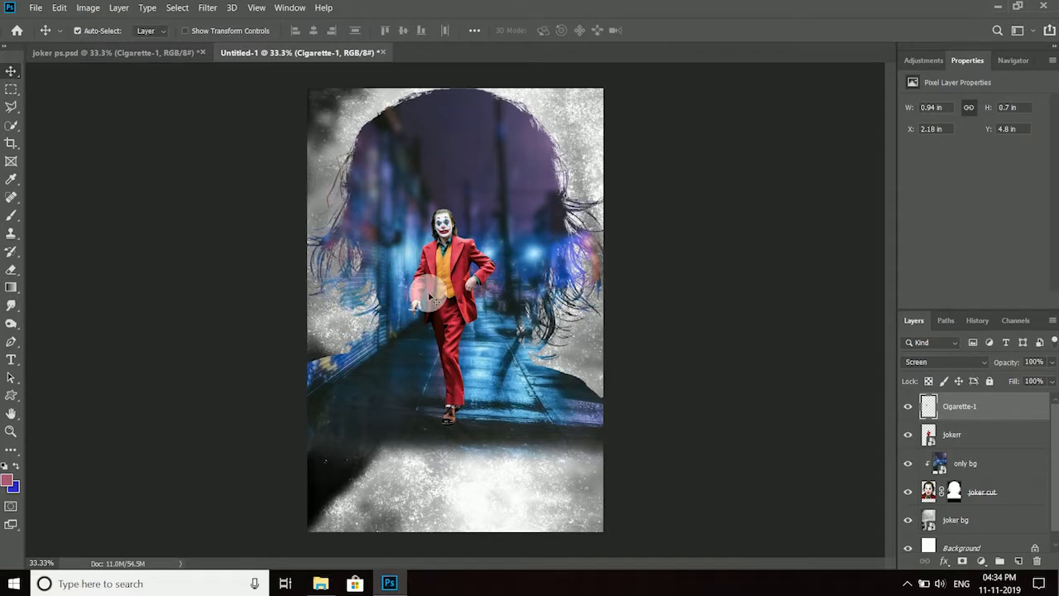
key("ctrl+t")
key("ctrl+plus")
key("ctrl+plus")
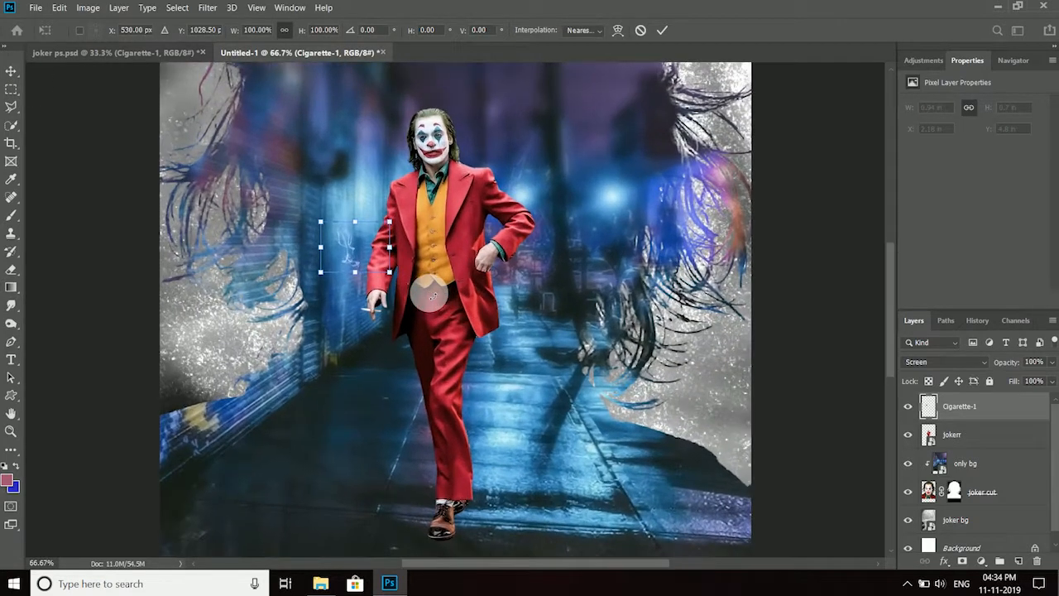
left_click_drag(365, 259, 366, 295)
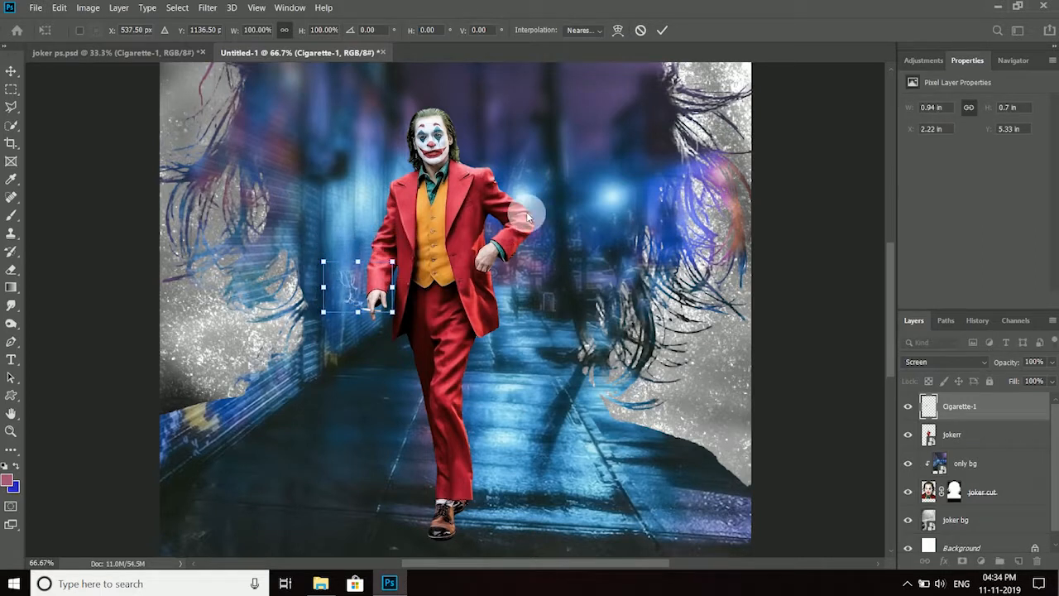
left_click(661, 33)
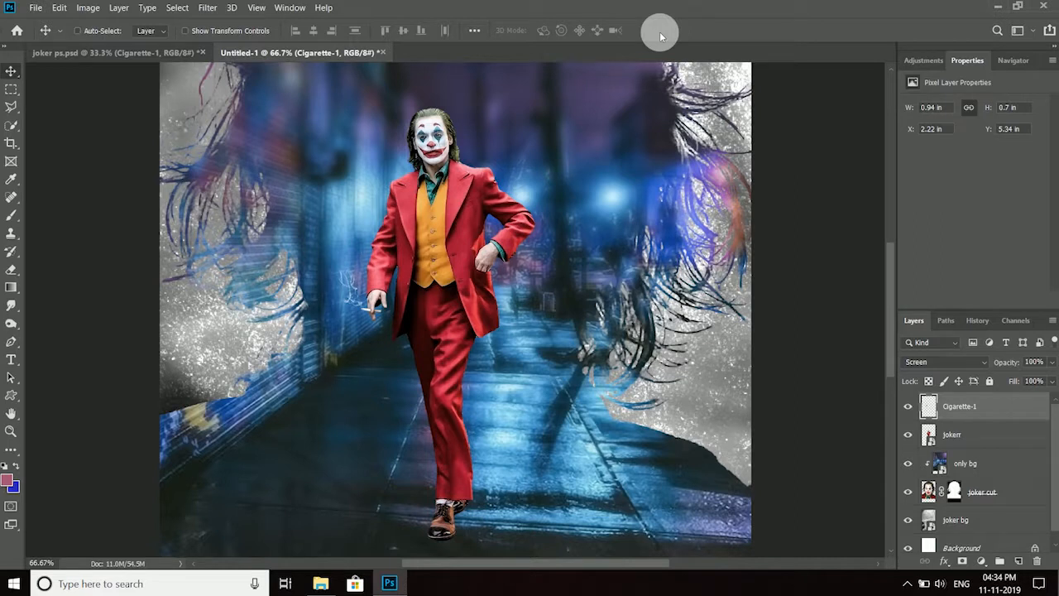
key("ctrl+minus")
key("ctrl+minus")
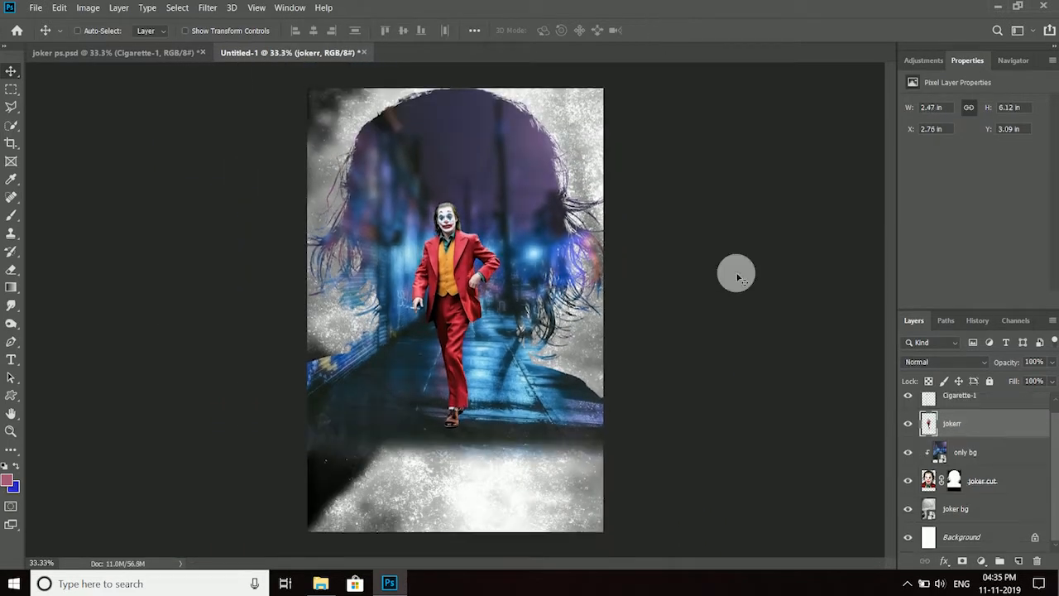
Nudge the Cigarette-1 layer so the smoke meets the cigarette of the enlarged figure
key("ctrl+plus")
key("ctrl+plus")
key("ctrl+plus")
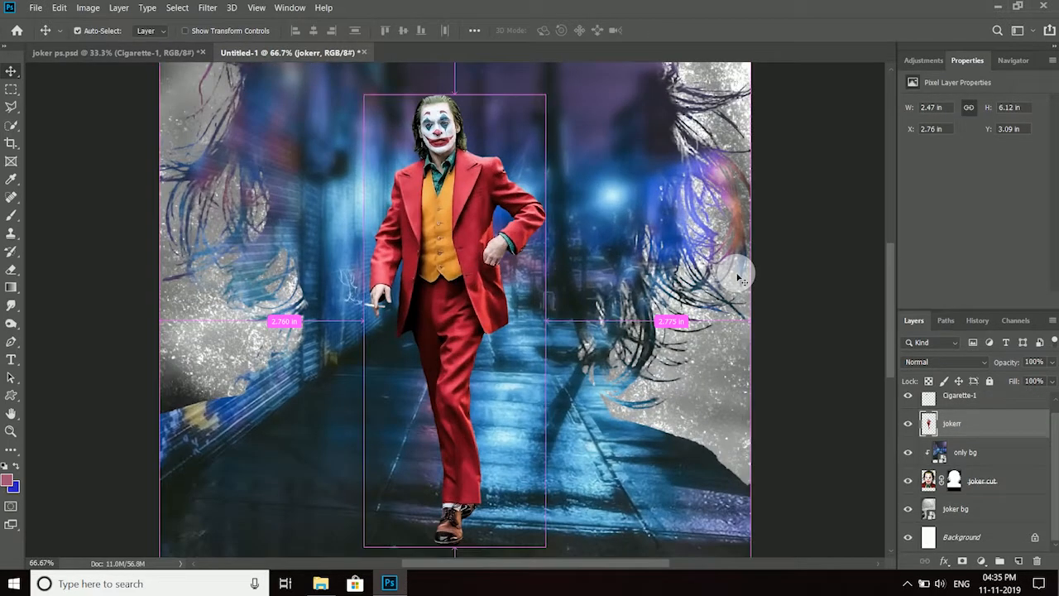
left_click(966, 404)
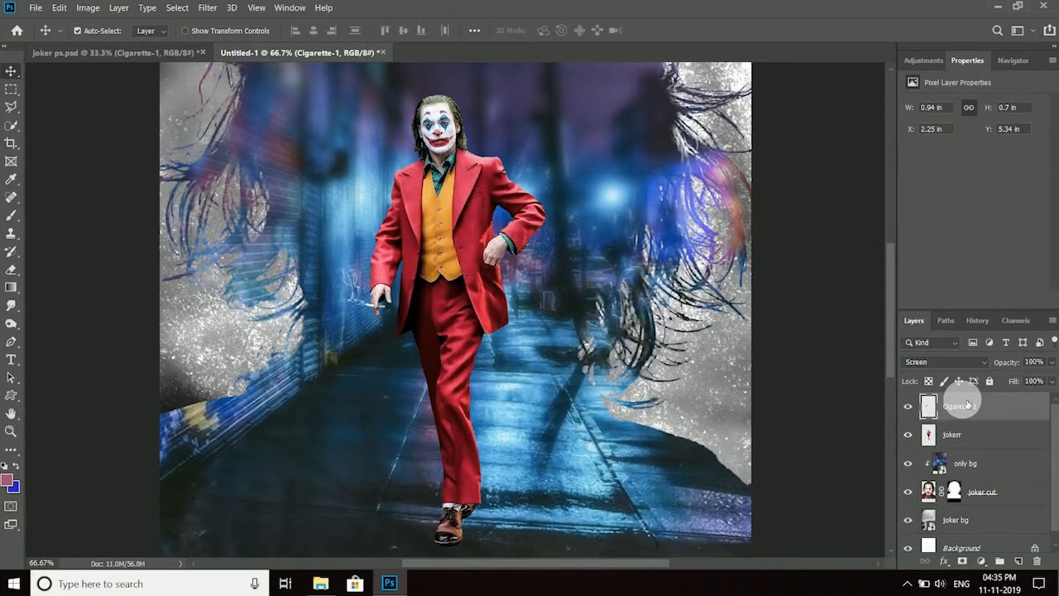
key("ctrl+minus")
key("ctrl+minus")
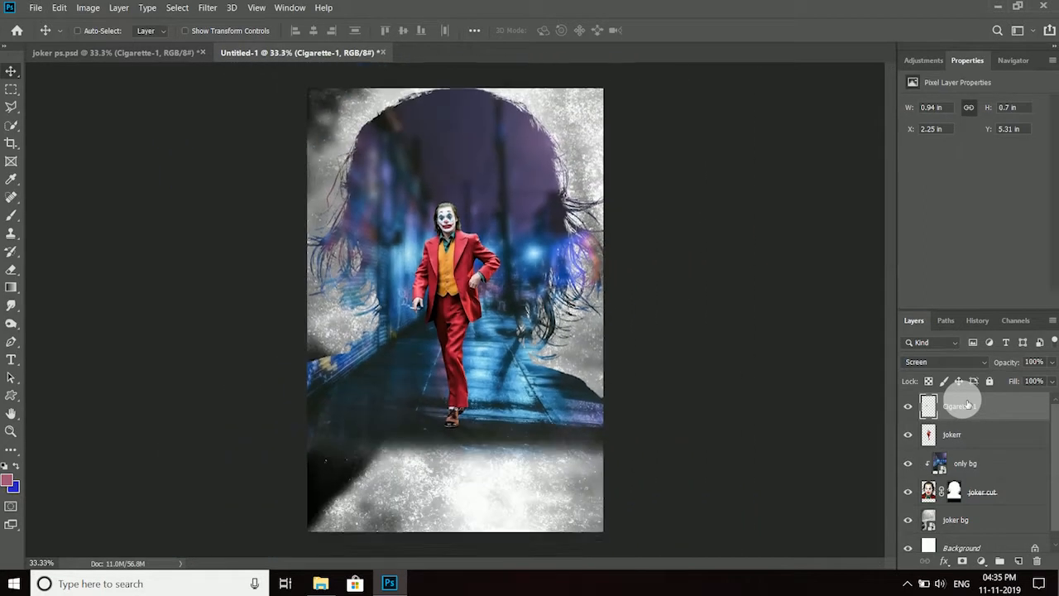
Add a Levels adjustment clipped to the jokerr layer, with midtones at 1.90 and the white input at 151
left_click(994, 439)
left_click(982, 561)
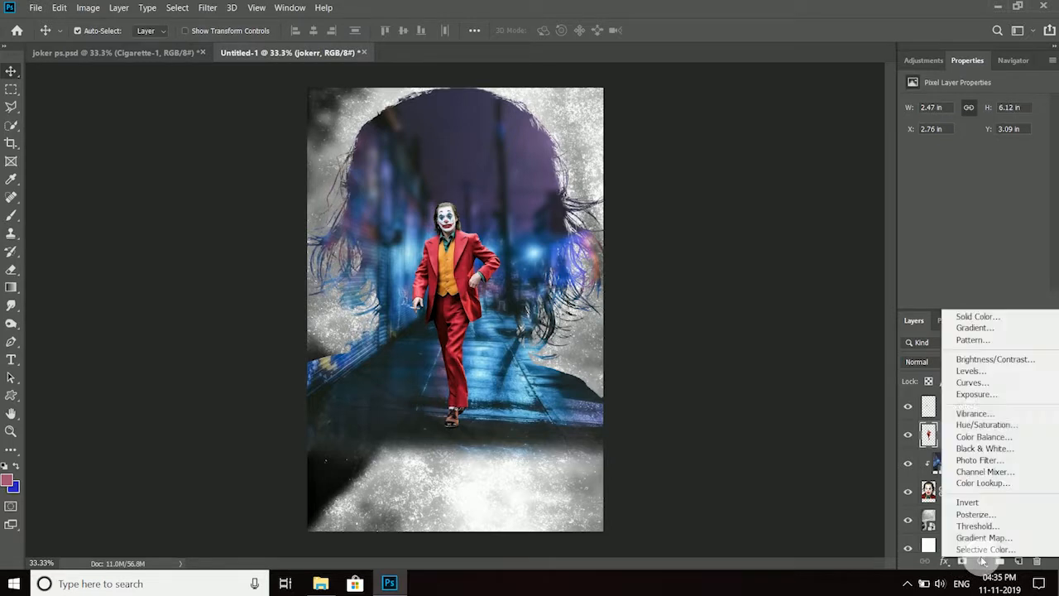
left_click(992, 378)
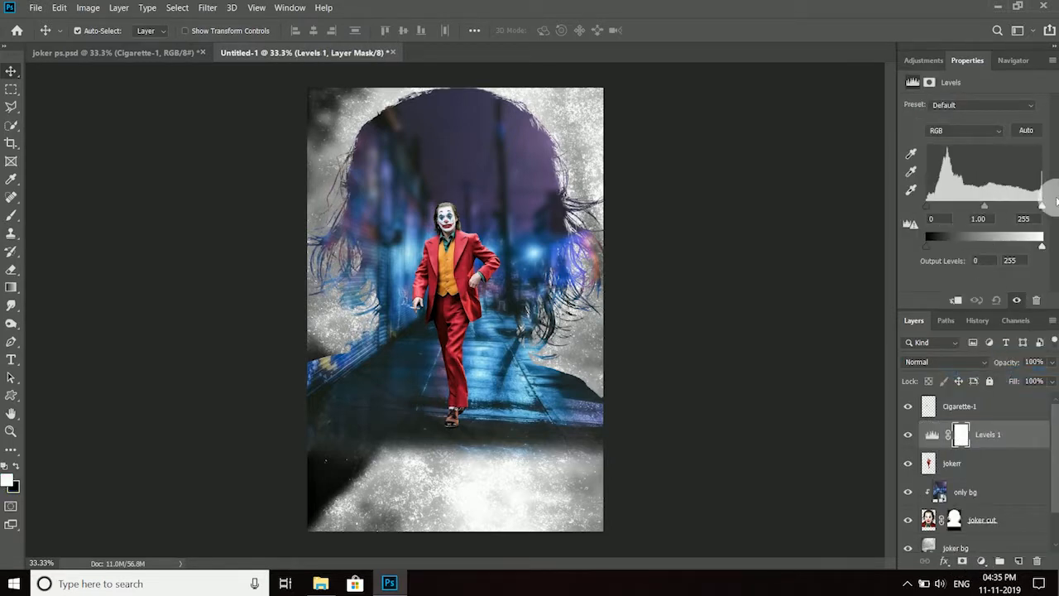
left_click(961, 296)
left_click_drag(1042, 206, 949, 207)
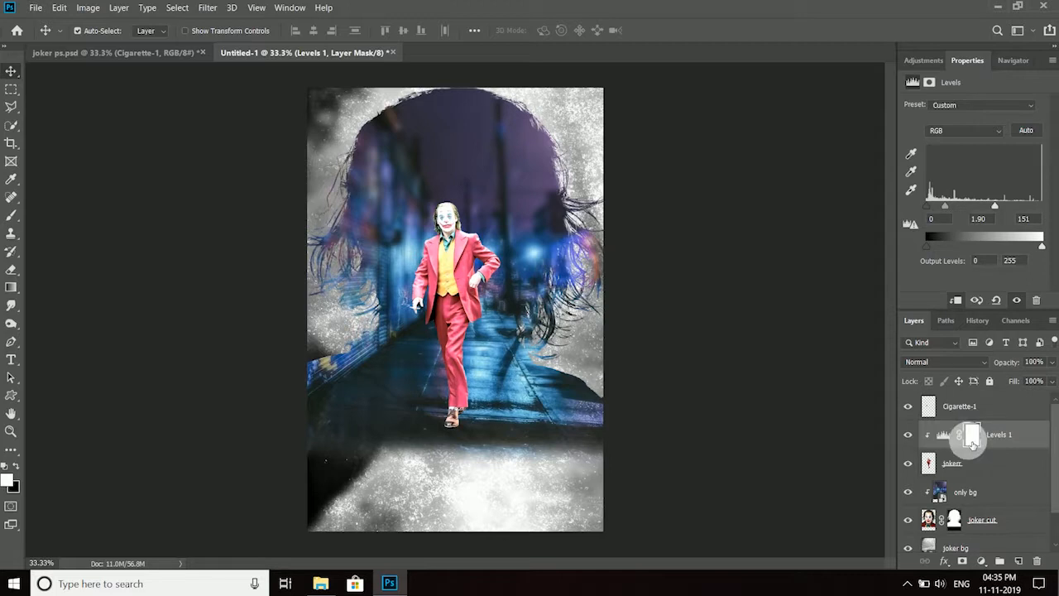
Invert the Levels 1 mask to black and paint it white with a 15 px brush along the figure's right-side hair and shoulder edge
key("ctrl+i")
key("ctrl+1")
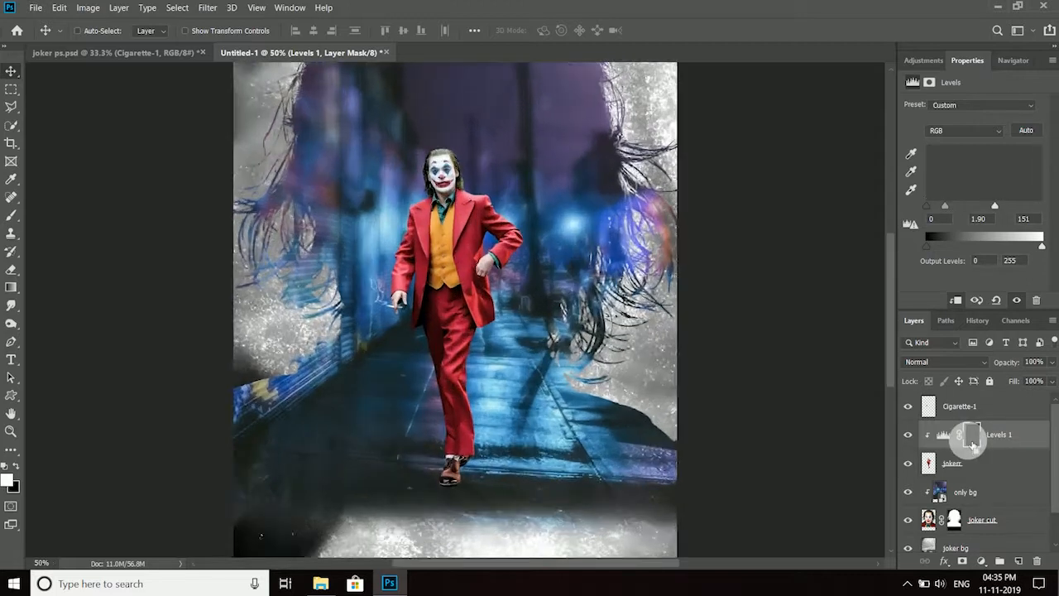
scroll(889, 322, "up", 4)
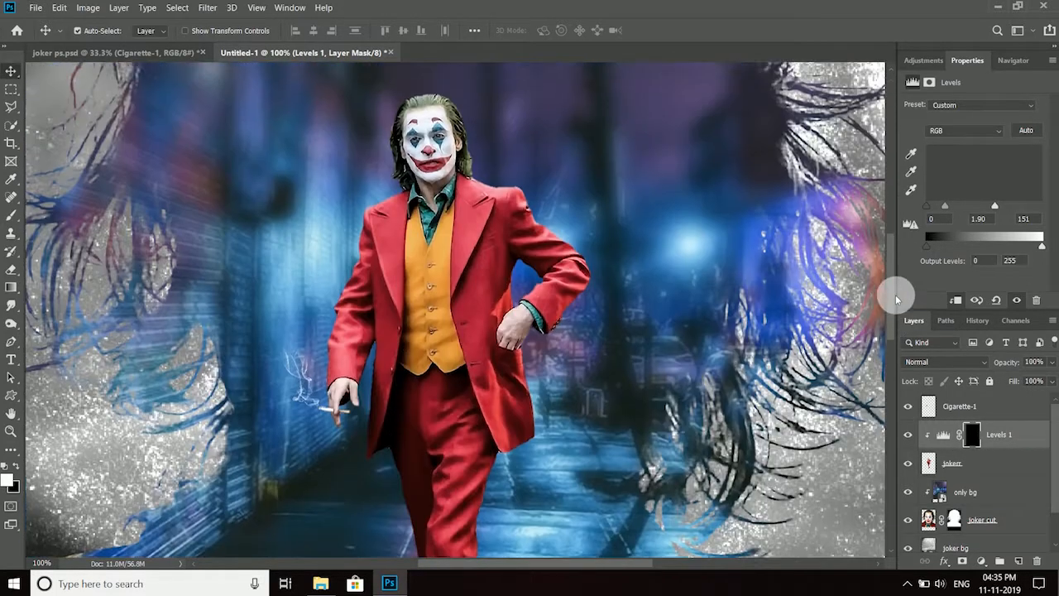
left_click(13, 216)
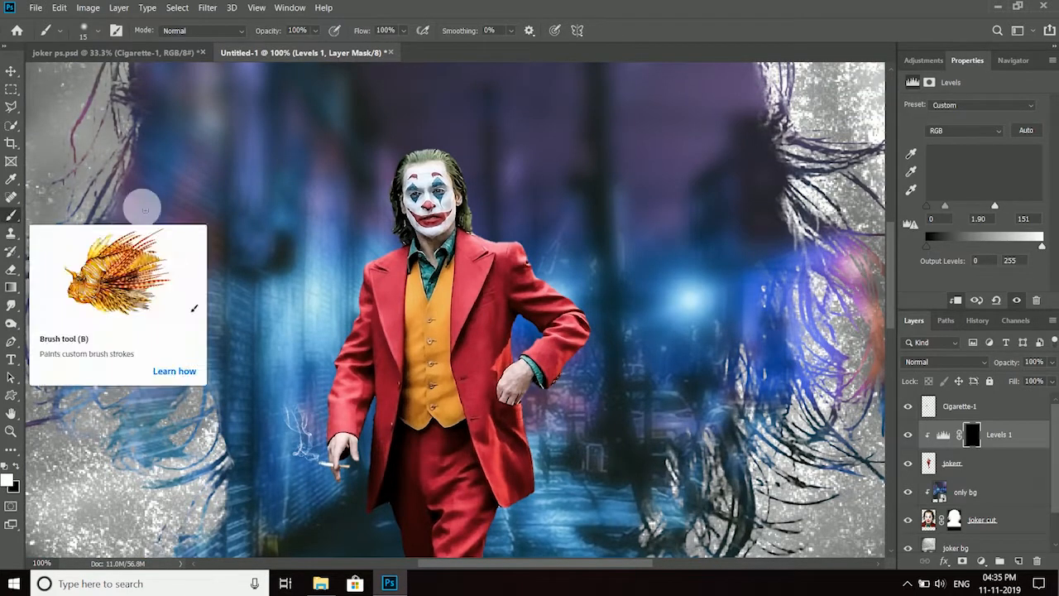
key("ctrl+plus")
key("ctrl+plus")
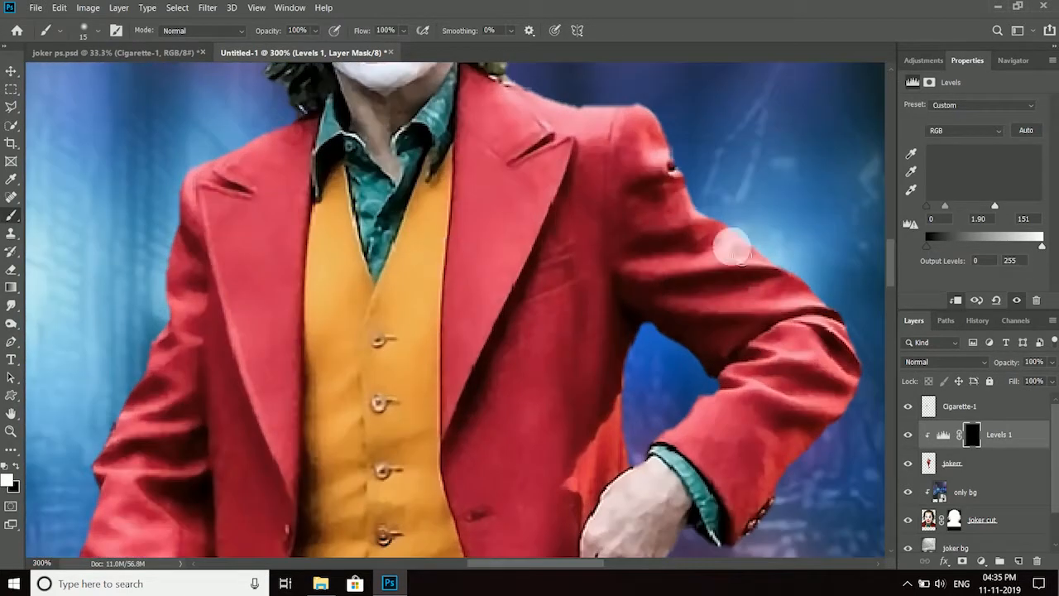
scroll(890, 253, "up", 1)
scroll(891, 254, "up", 3)
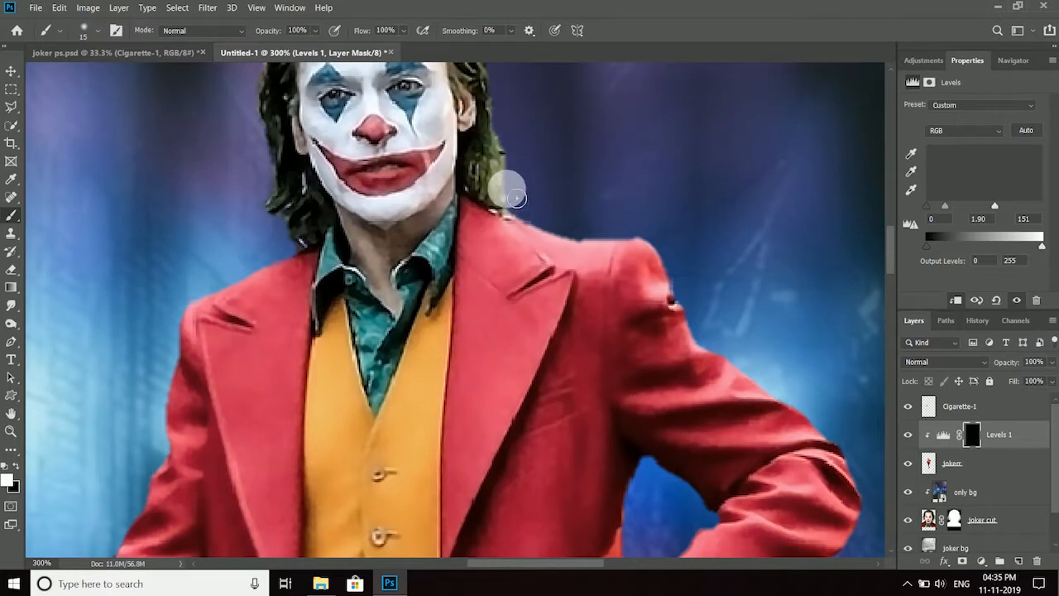
mouse_move(510, 212)
left_mouse_down()
mouse_move(535, 230)
mouse_move(564, 248)
mouse_move(649, 249)
left_mouse_up()
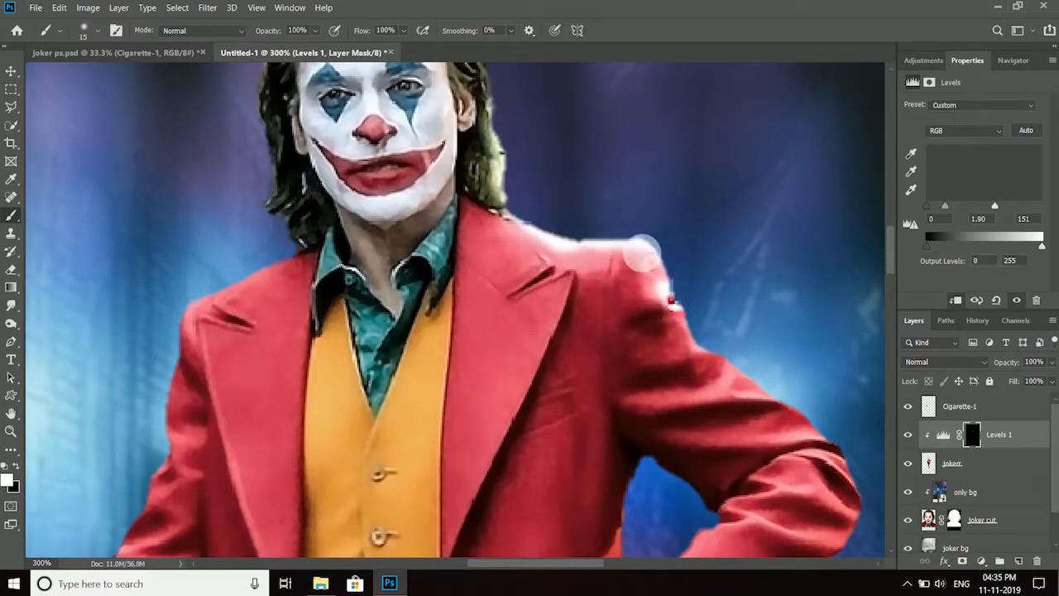
Paint white on the Levels 1 mask along the outer edge of the bent arm, from upper sleeve past the elbow to the forearm
scroll(598, 530, "right", 3)
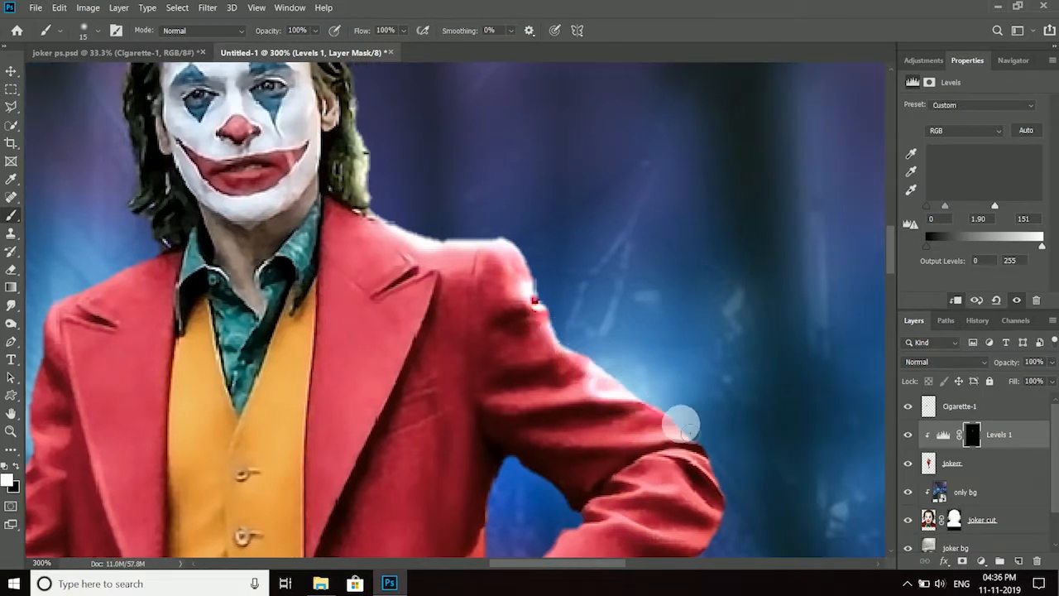
scroll(890, 282, "down", 3)
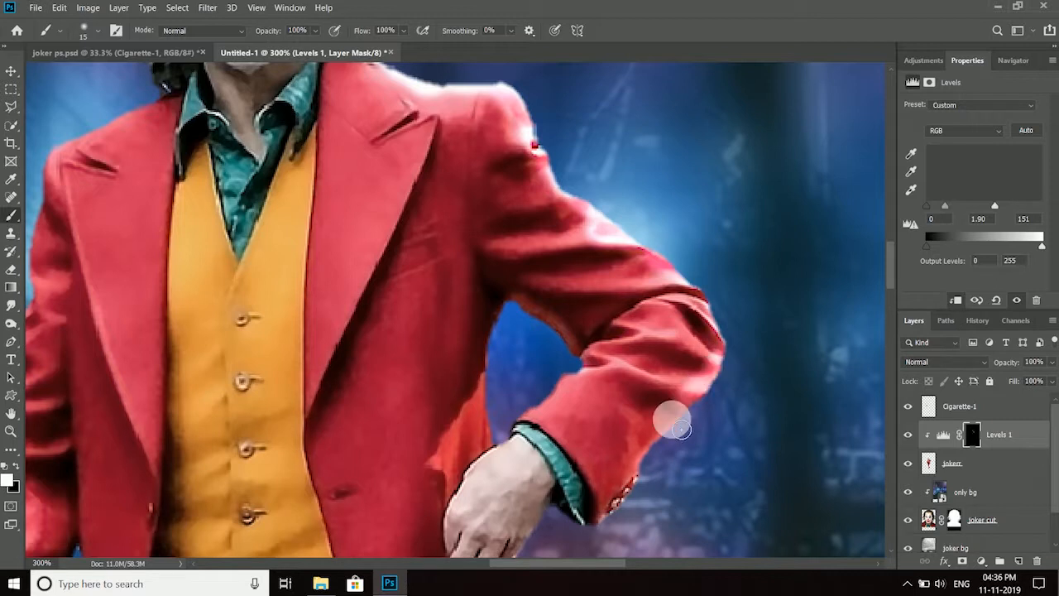
scroll(580, 555, "left", 2)
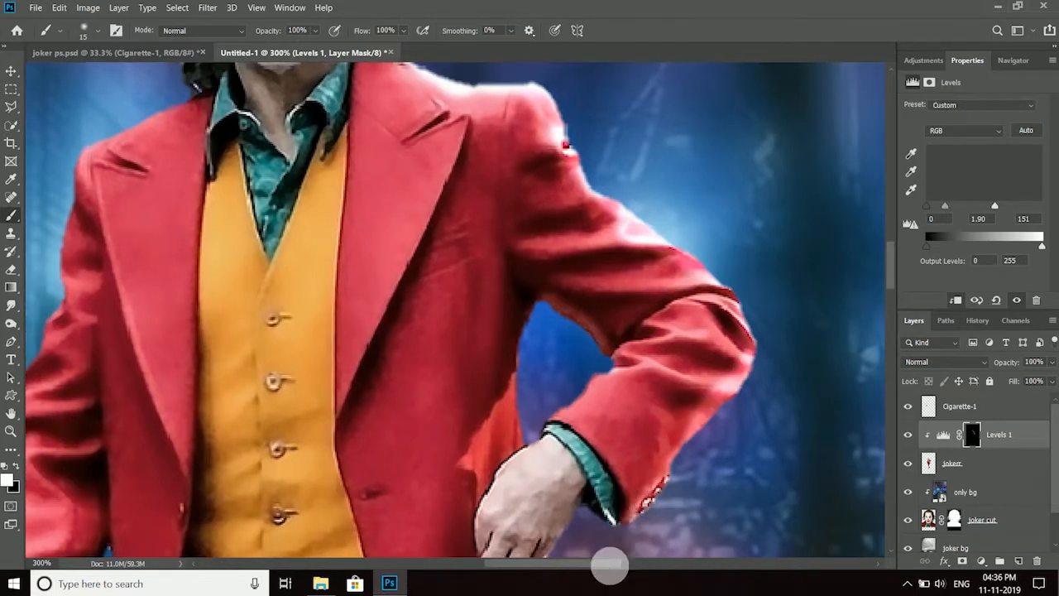
Paint white on the Levels 1 mask along the figure's left-side shoulder and sleeve and around the edges of the hair
scroll(579, 542, "left", 10)
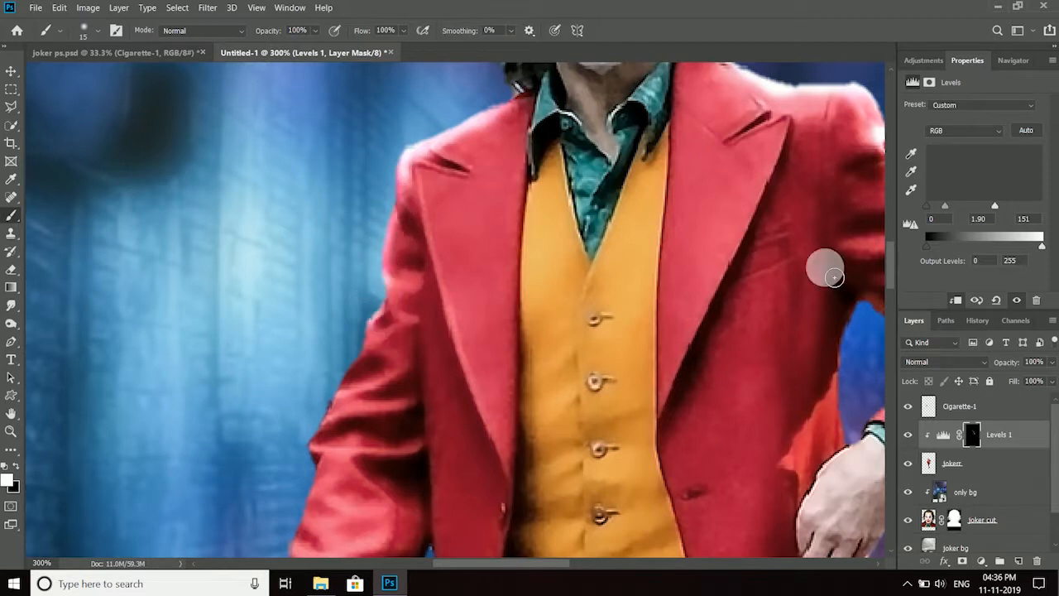
left_click_drag(892, 279, 892, 262)
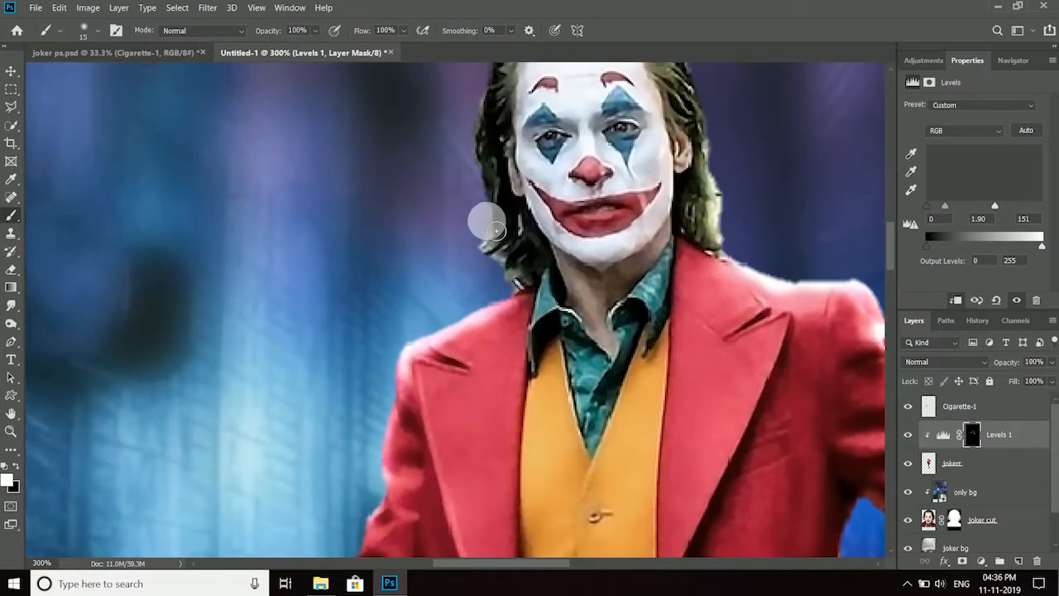
left_click_drag(890, 217, 890, 203)
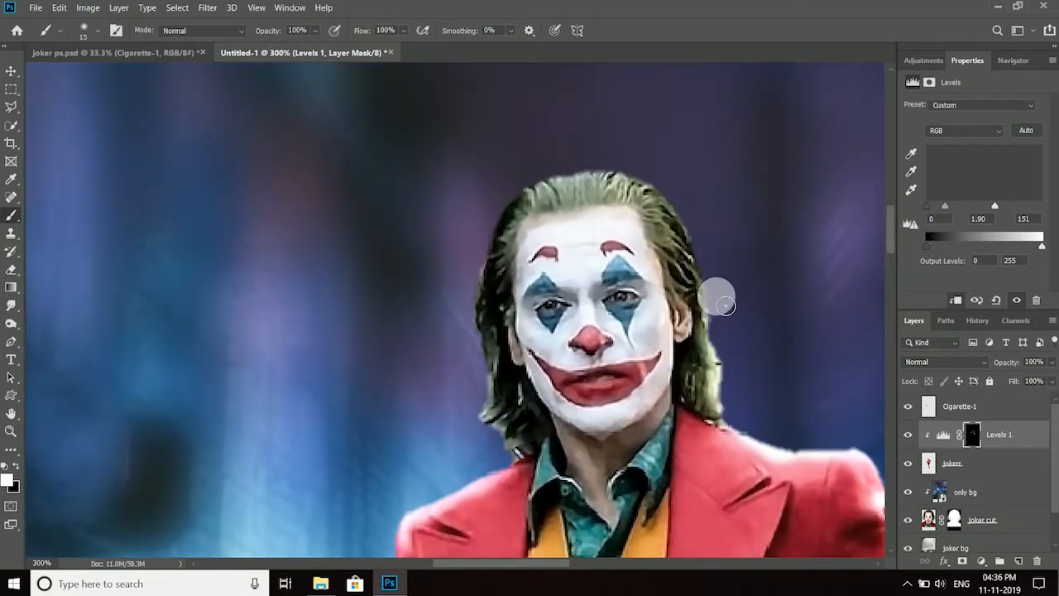
Paint white on the Levels 1 mask along the right-side edge and lower hem of the red coat
left_click_drag(889, 240, 883, 324)
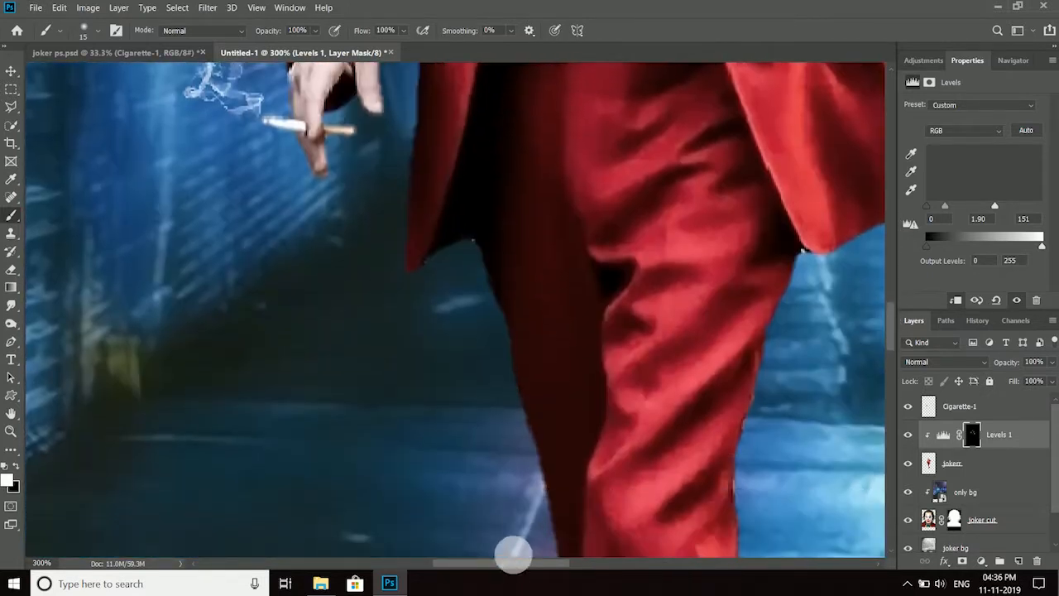
left_click_drag(513, 563, 548, 564)
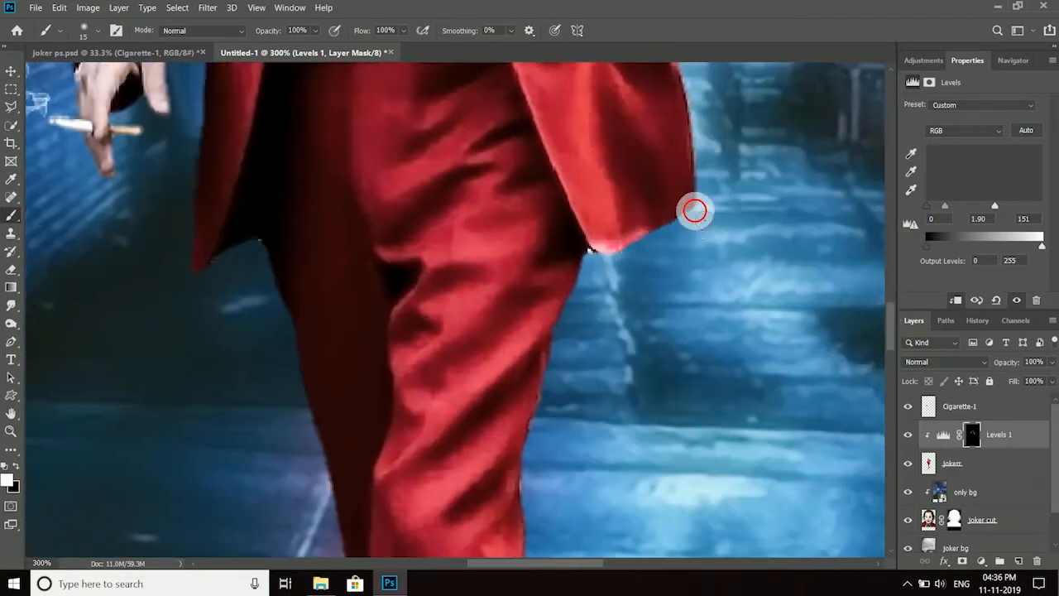
scroll(891, 324, "up", 1)
scroll(890, 324, "up", 5)
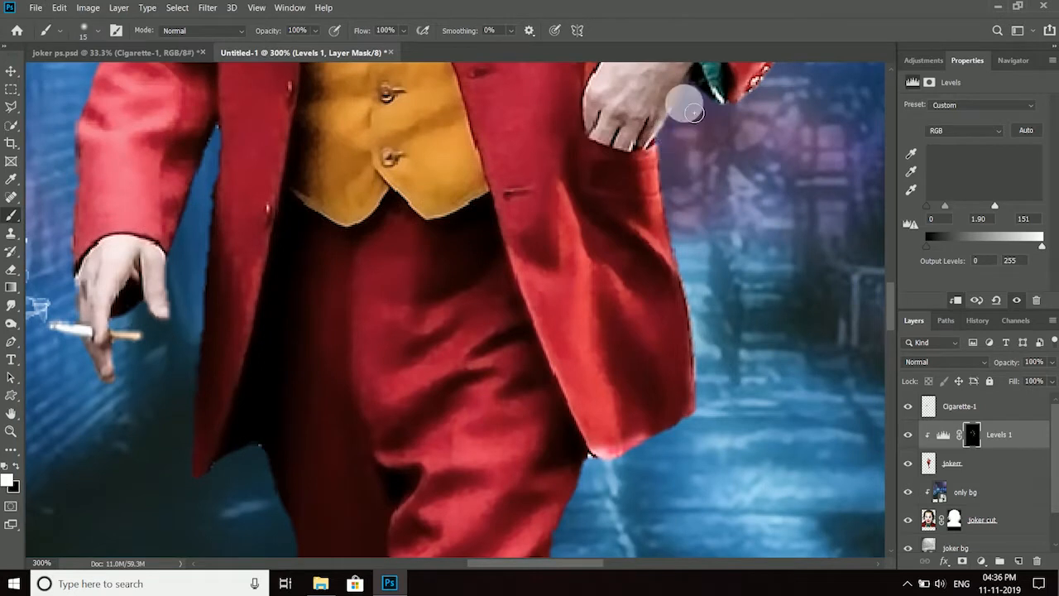
mouse_move(663, 168)
left_mouse_down()
mouse_move(702, 333)
mouse_move(701, 424)
mouse_move(677, 447)
mouse_move(691, 428)
mouse_move(634, 458)
left_mouse_up()
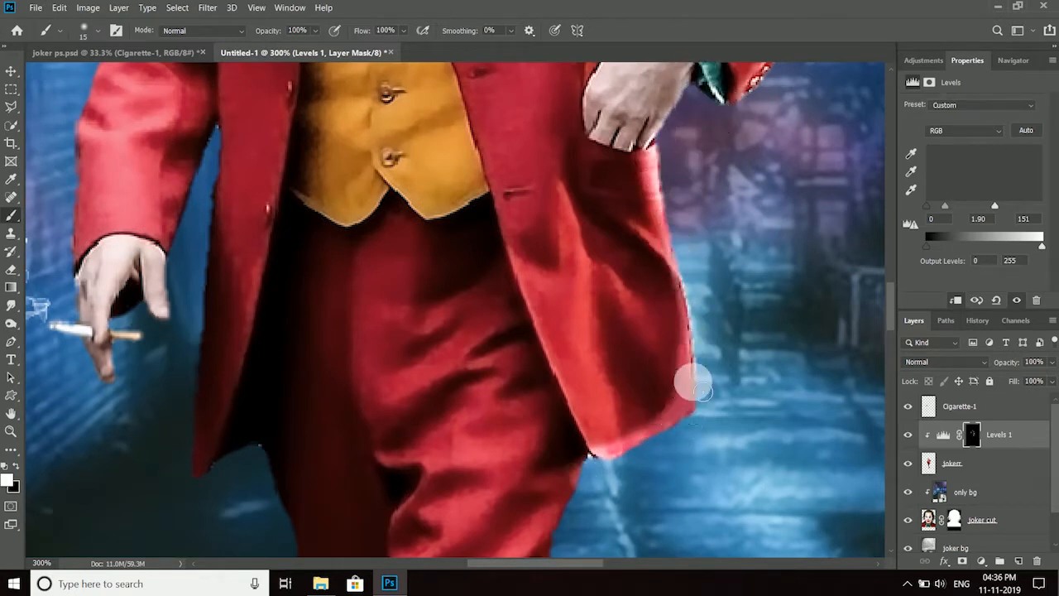
Paint white on the Levels 1 mask along the right-side edge of the trouser leg down to the cuff
scroll(893, 300, "down", 10)
mouse_move(580, 130)
left_mouse_down()
mouse_move(538, 234)
mouse_move(519, 335)
mouse_move(523, 405)
left_mouse_up()
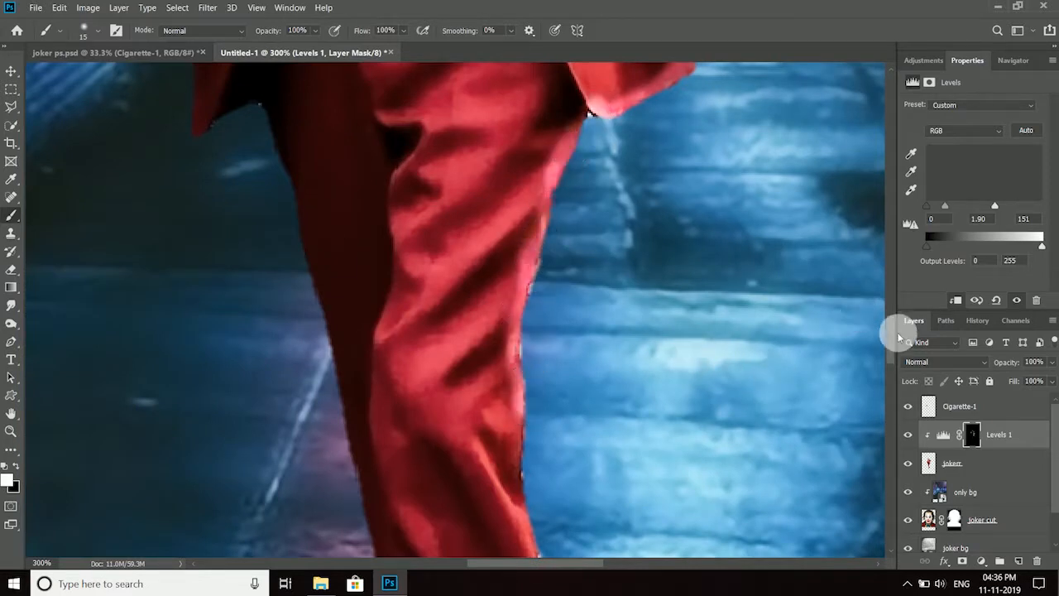
scroll(893, 359, "down", 8)
mouse_move(530, 97)
left_mouse_down()
mouse_move(528, 224)
mouse_move(582, 522)
left_mouse_up()
scroll(894, 338, "down", 5)
left_click_drag(570, 311, 575, 429)
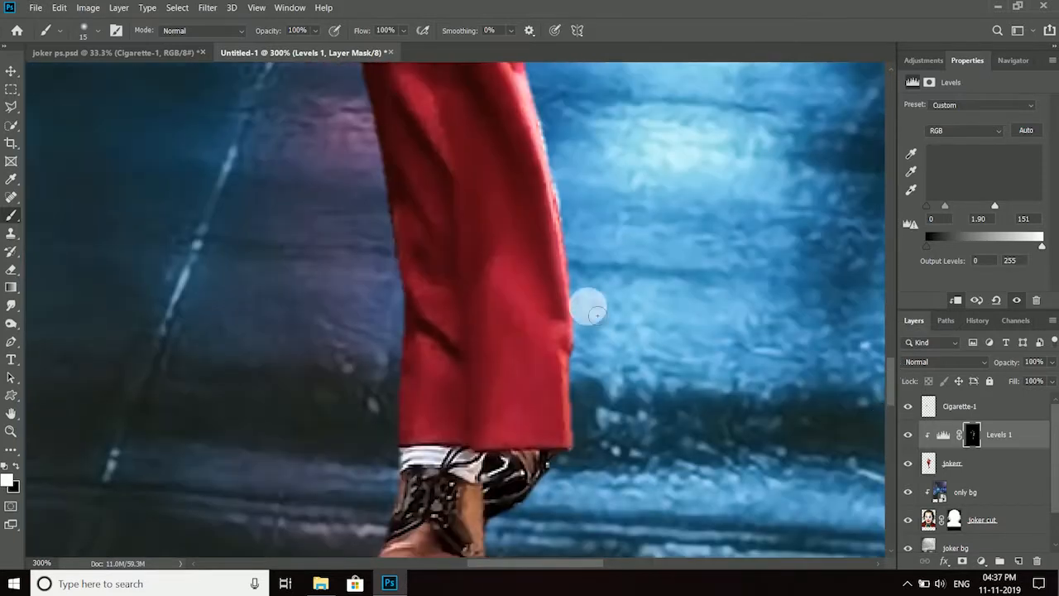
Feather the Levels 1 layer mask by 7.3 px
scroll(587, 429, "down", 6)
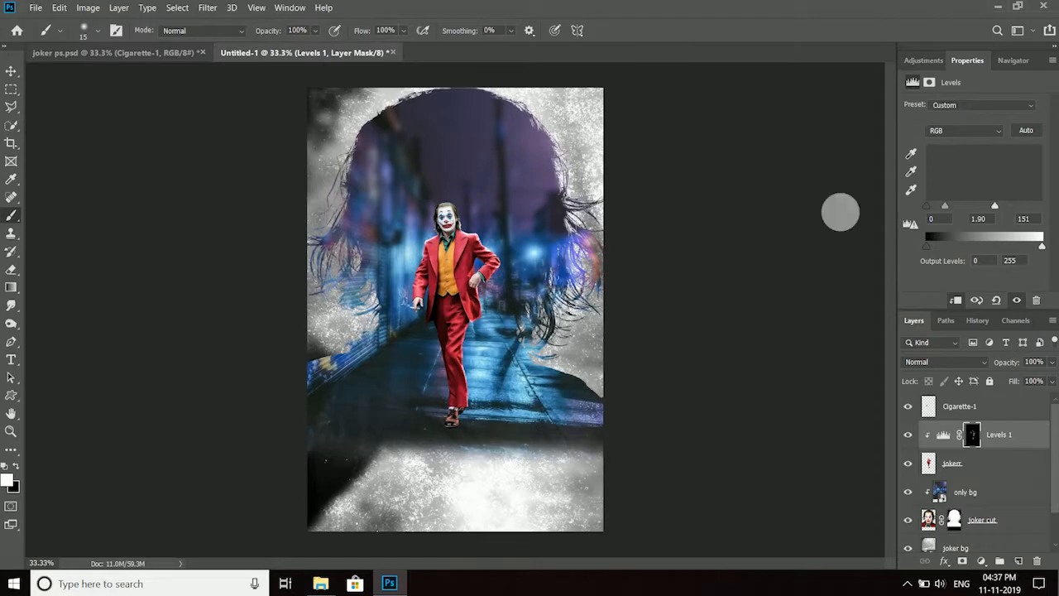
left_click(930, 82)
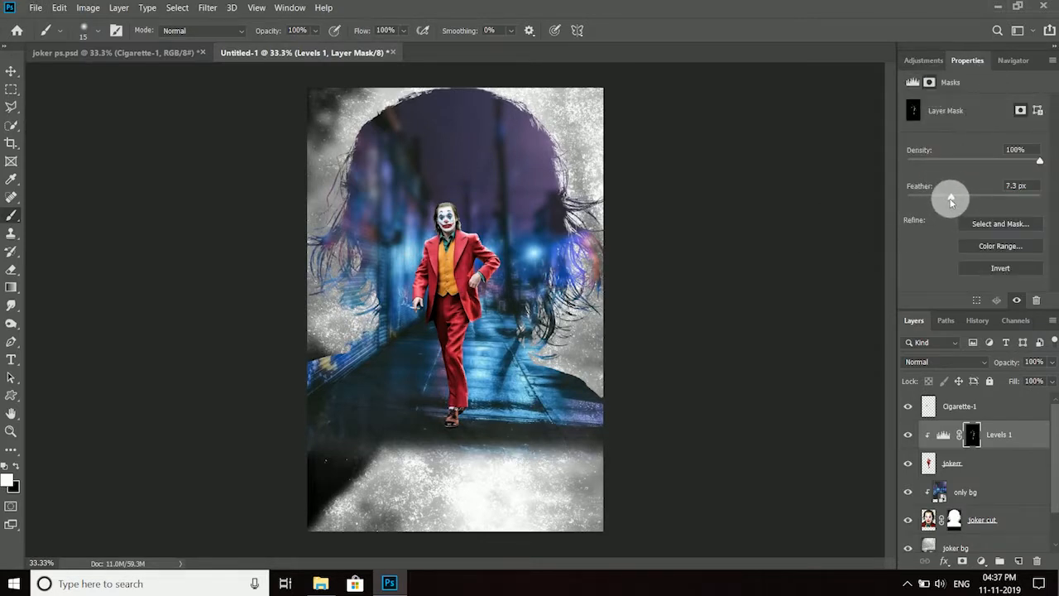
left_click(920, 60)
Duplicate the only bg layer, move the copy above Cigarette-1 in the layer stack, and rasterize it
left_click(1004, 497)
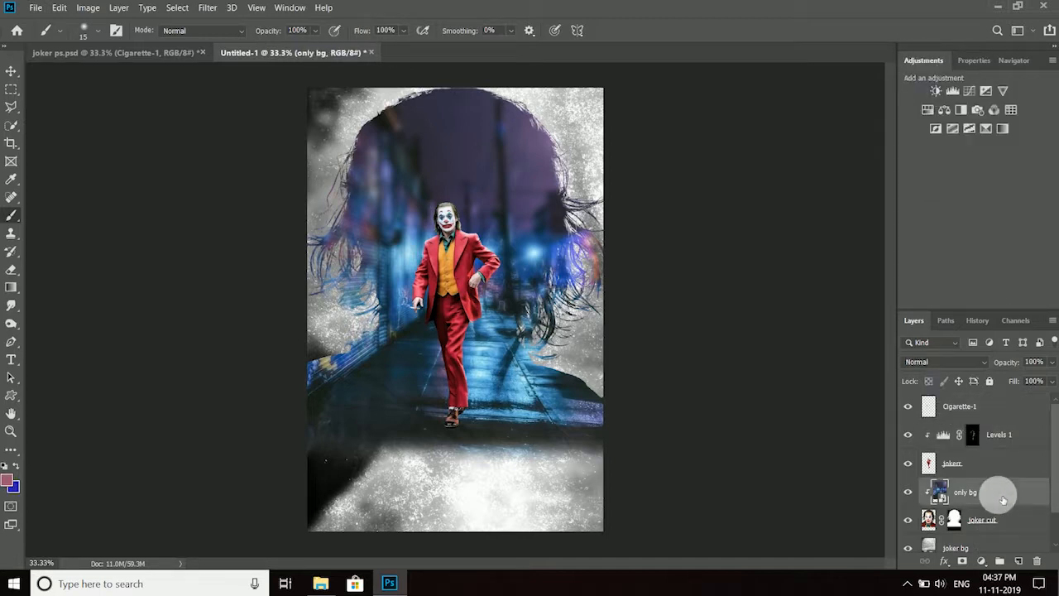
key("ctrl+j")
left_click_drag(1021, 490, 995, 405)
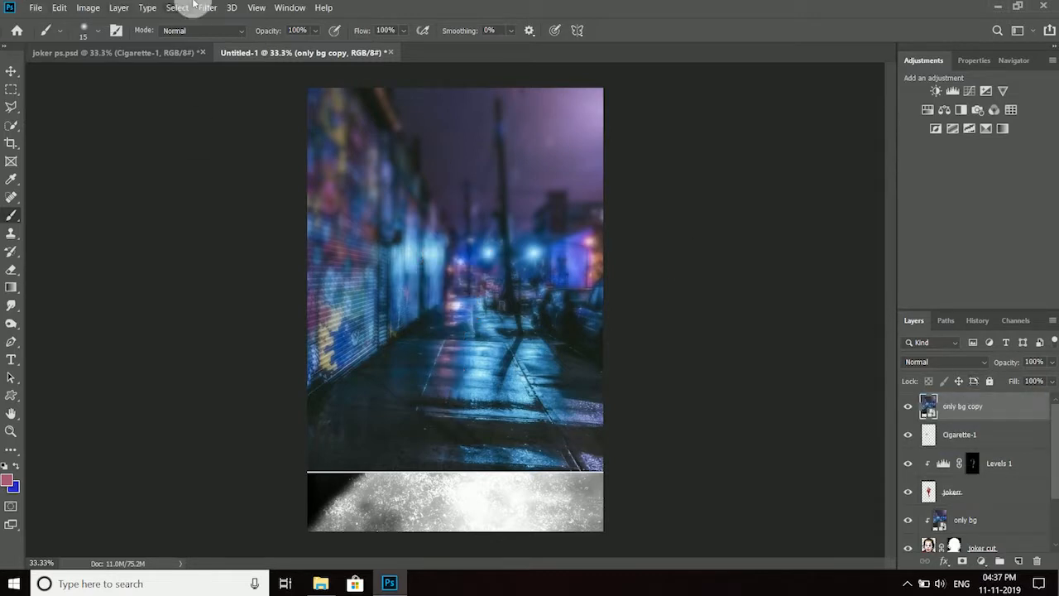
right_click(1026, 406)
left_click(901, 231)
Apply a Gaussian Blur with a radius of 199.3 pixels to the only bg copy layer
left_click(207, 7)
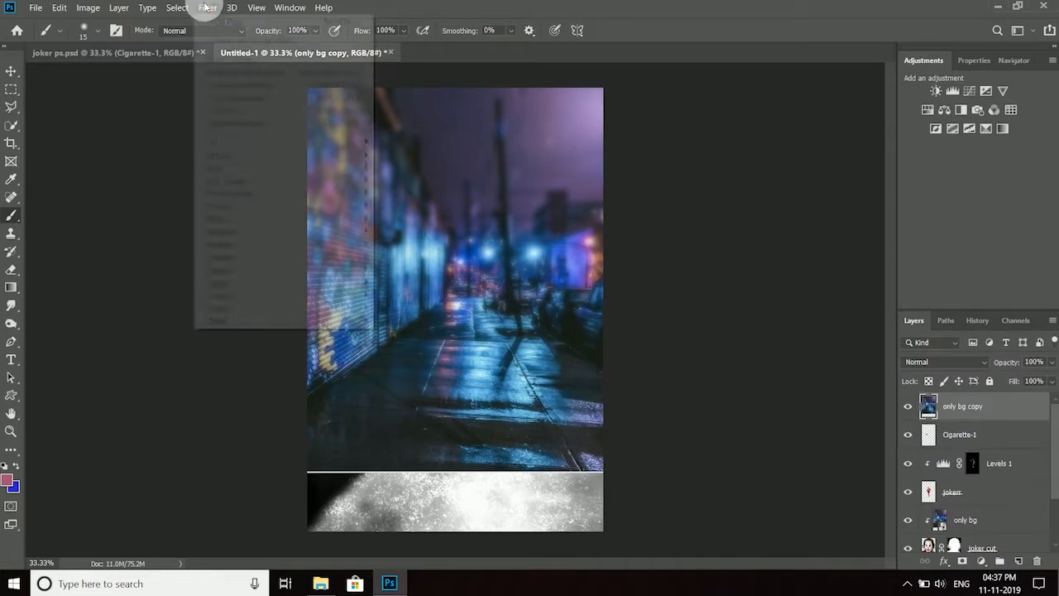
mouse_move(236, 169)
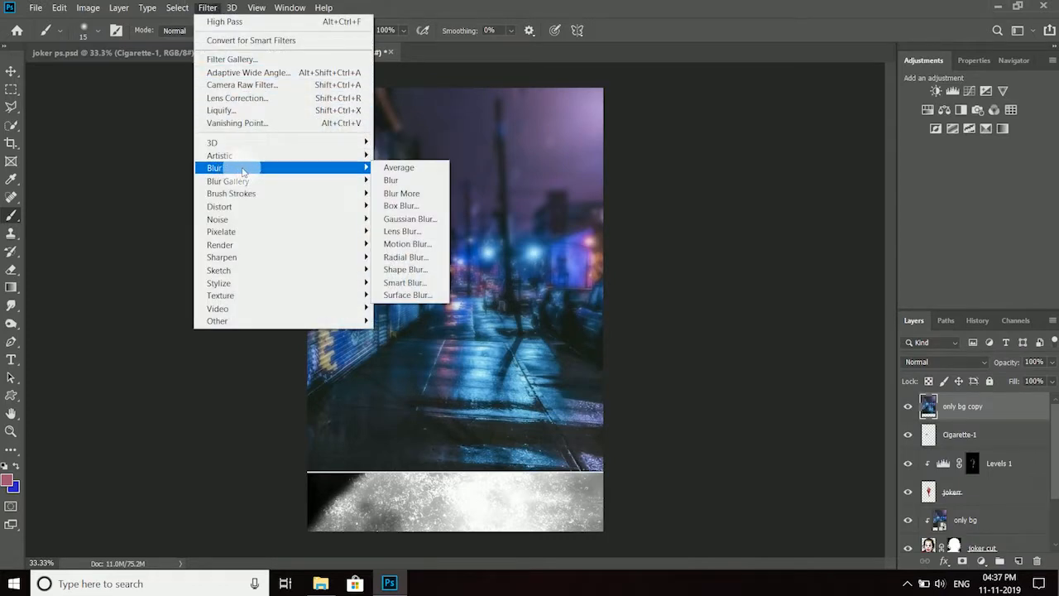
left_click(410, 219)
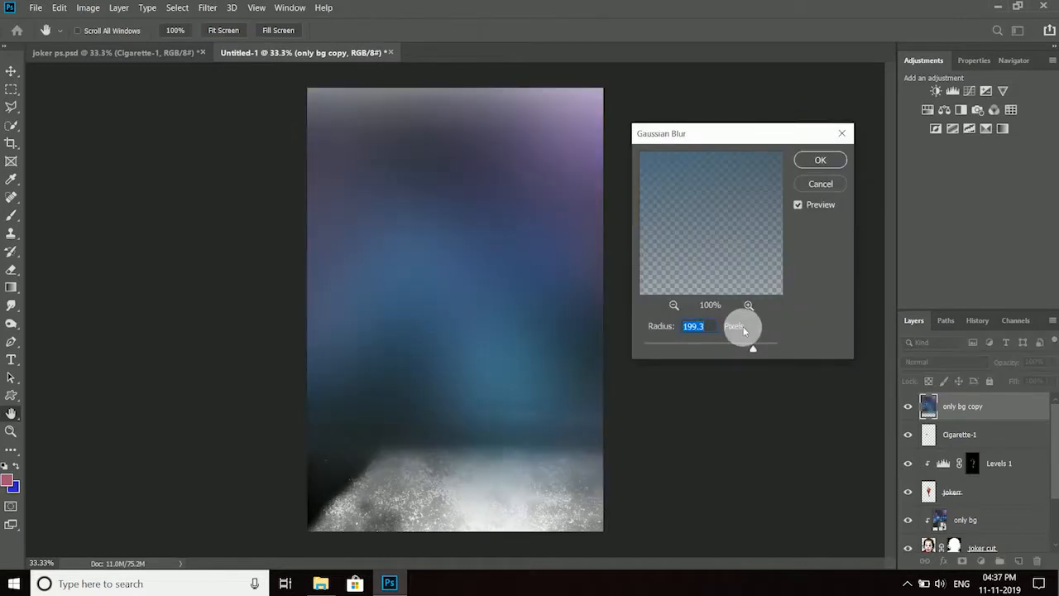
left_click(820, 160)
Mask the blurred only bg copy layer to the jokerr figure's outline and blend it in Color mode at 21% opacity
left_click(928, 492, "ctrl")
left_click(962, 561)
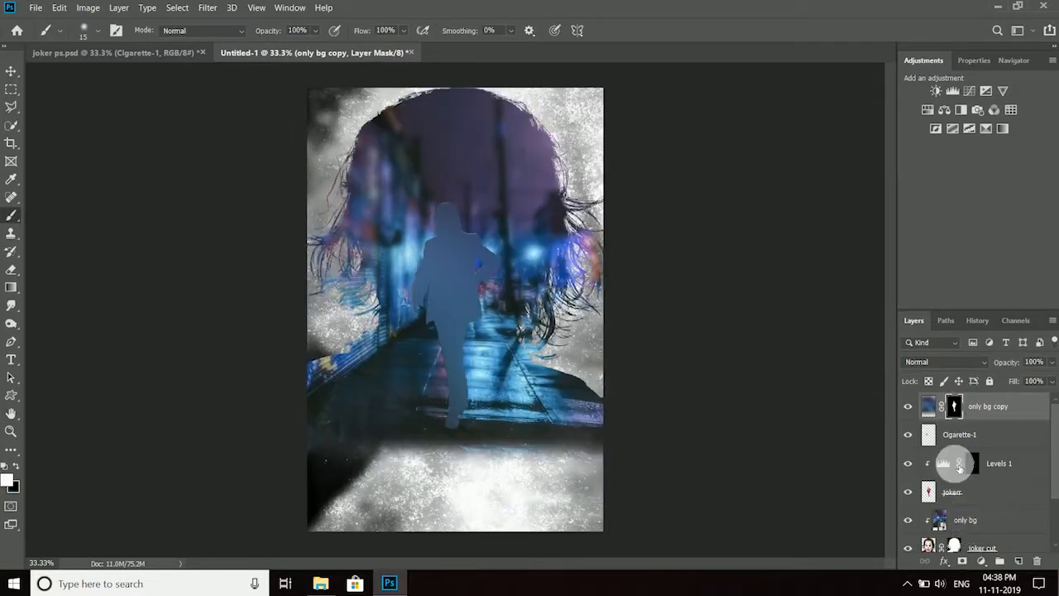
left_click(960, 361)
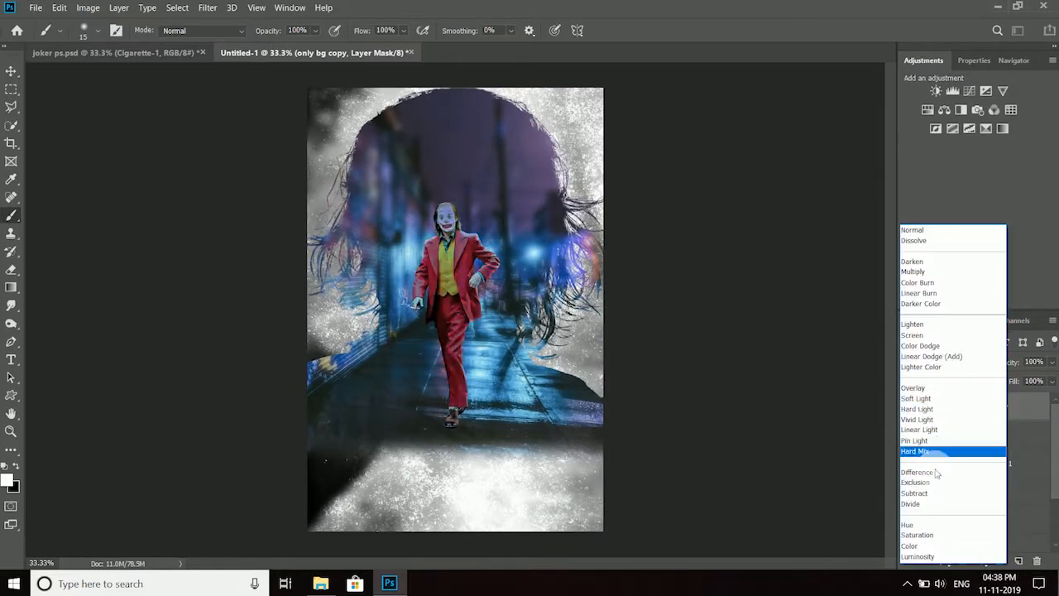
left_click(923, 545)
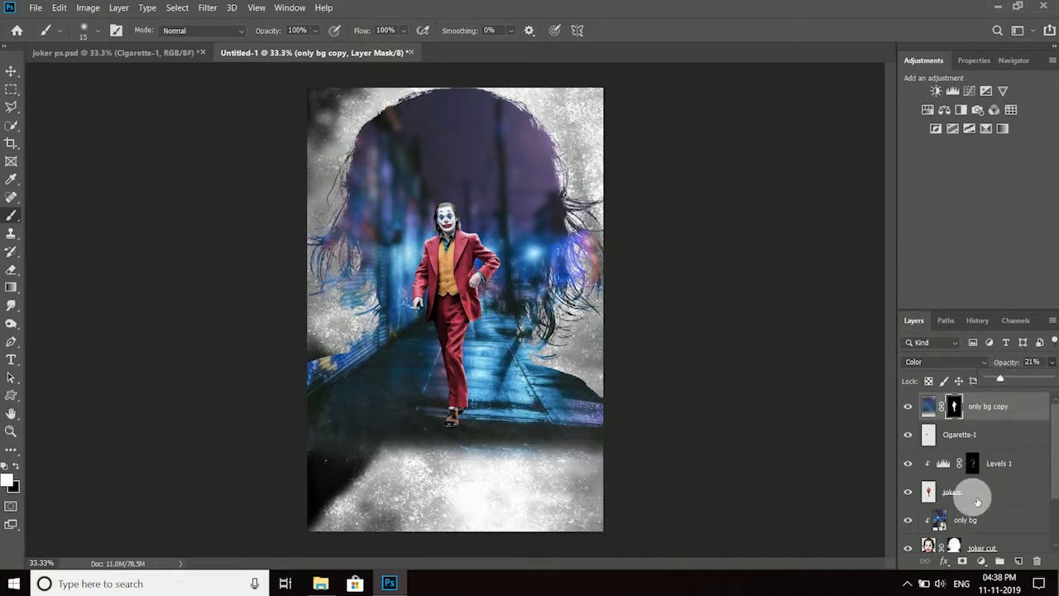
Duplicate the only bg copy layer with Multiply blending at 29% opacity, and set the original Color layer to 34% opacity
key("ctrl+j")
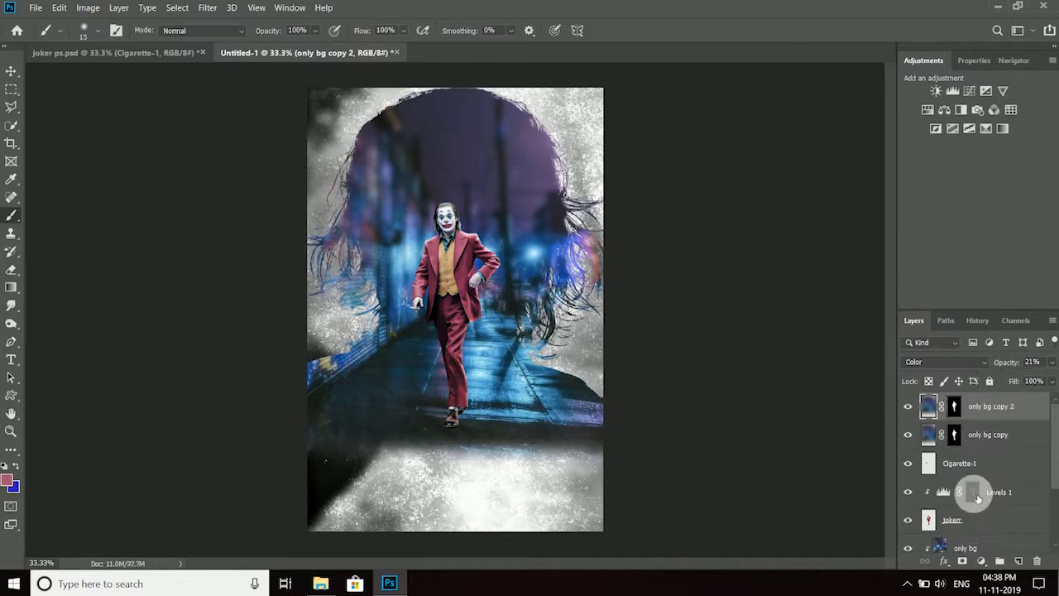
left_click(982, 362)
left_click(940, 273)
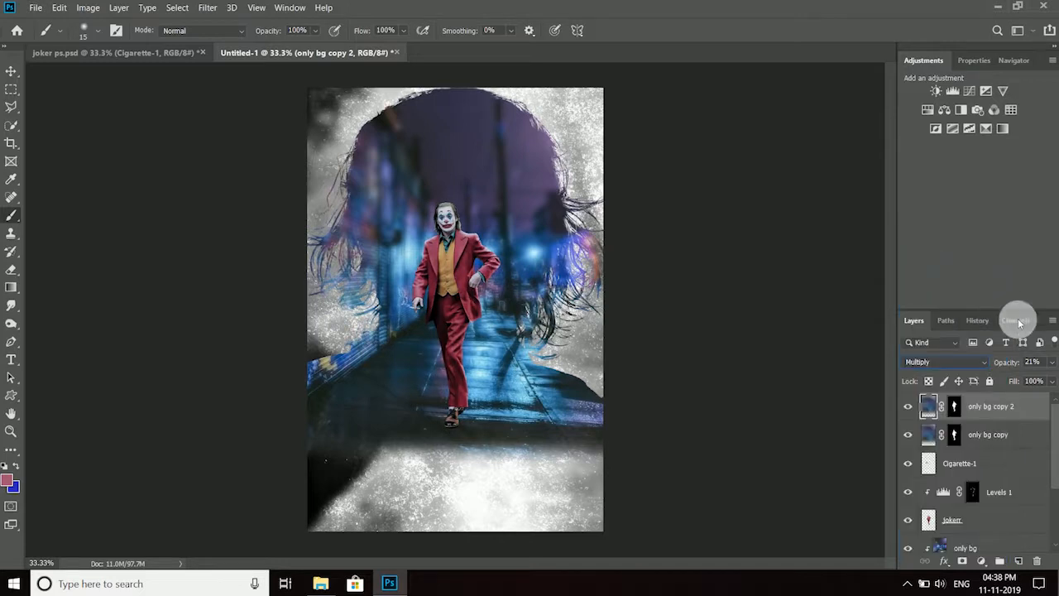
left_click(973, 439)
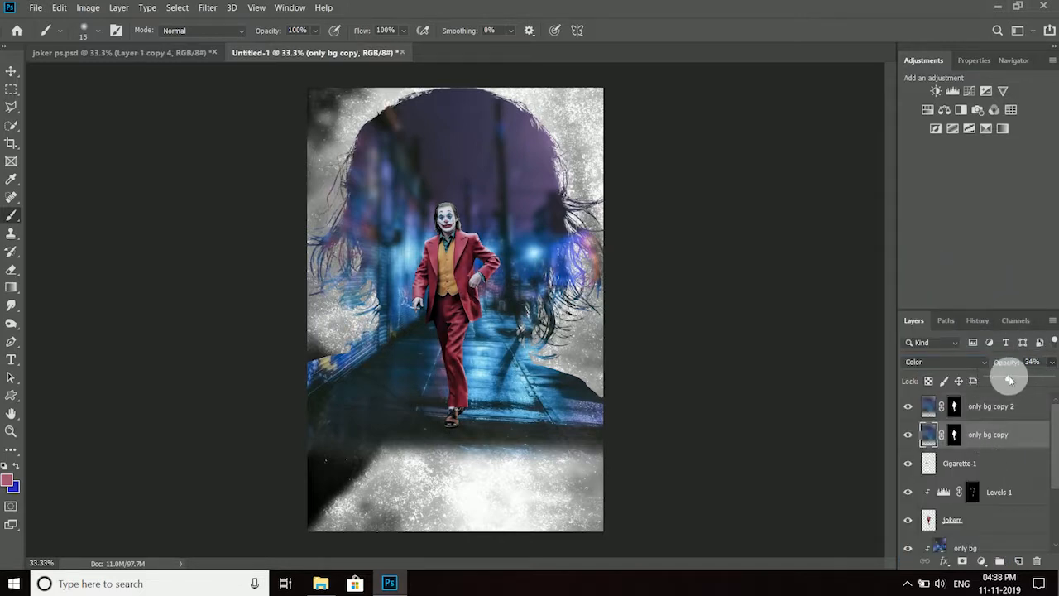
Place the joker ps title artwork above the only bg copy 2 layer so it fills the canvas
left_click(1012, 401)
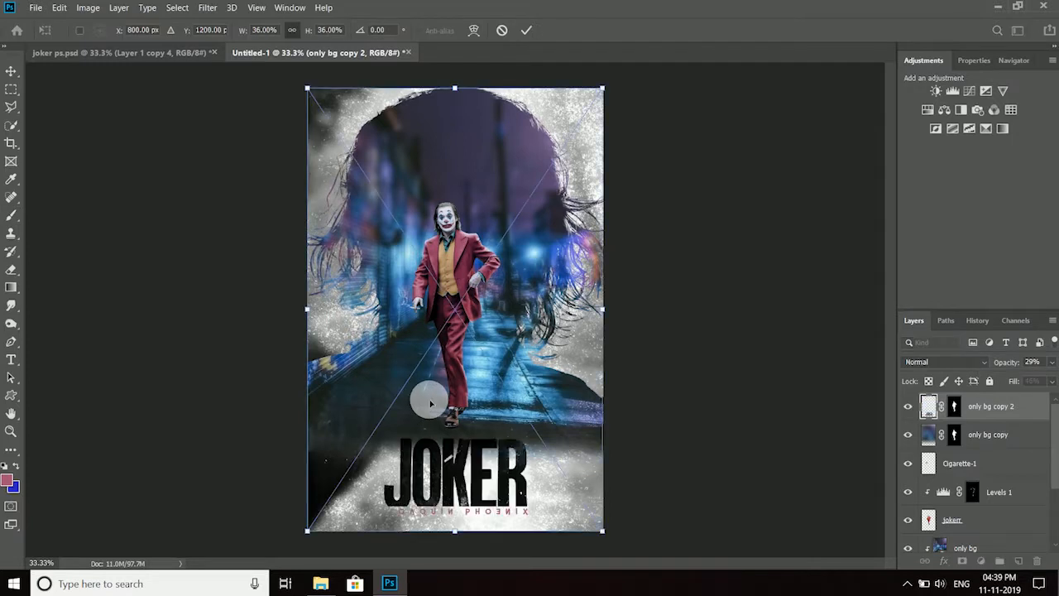
left_click(530, 33)
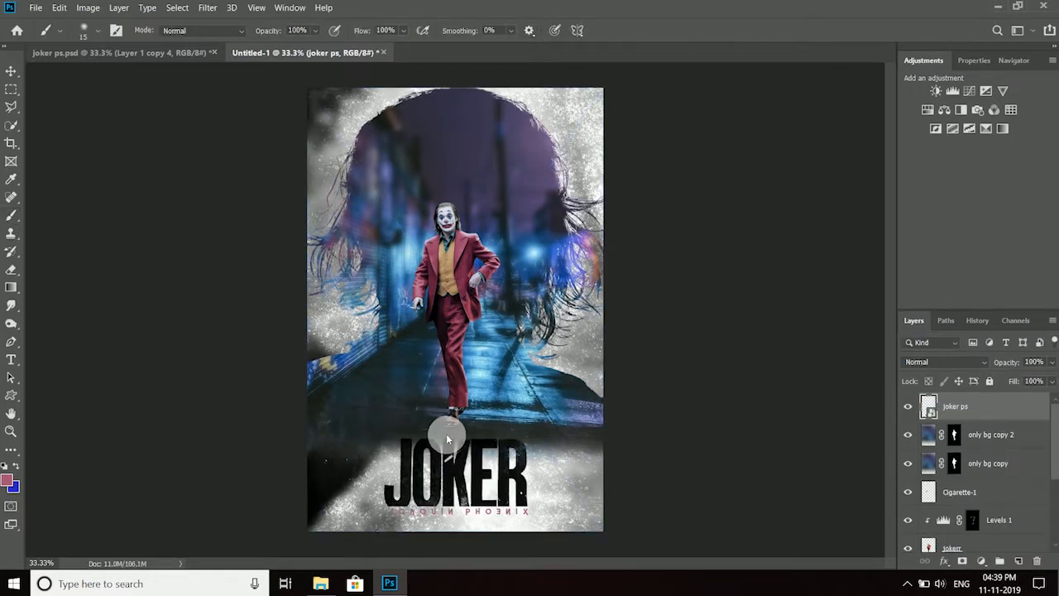
Place the maxresdefault smoke image beneath the joker ps layer, enlarge it to about 49.6% across the poster's lower part, and blend it in Screen mode
left_click_drag(965, 407, 965, 437)
left_click(529, 341)
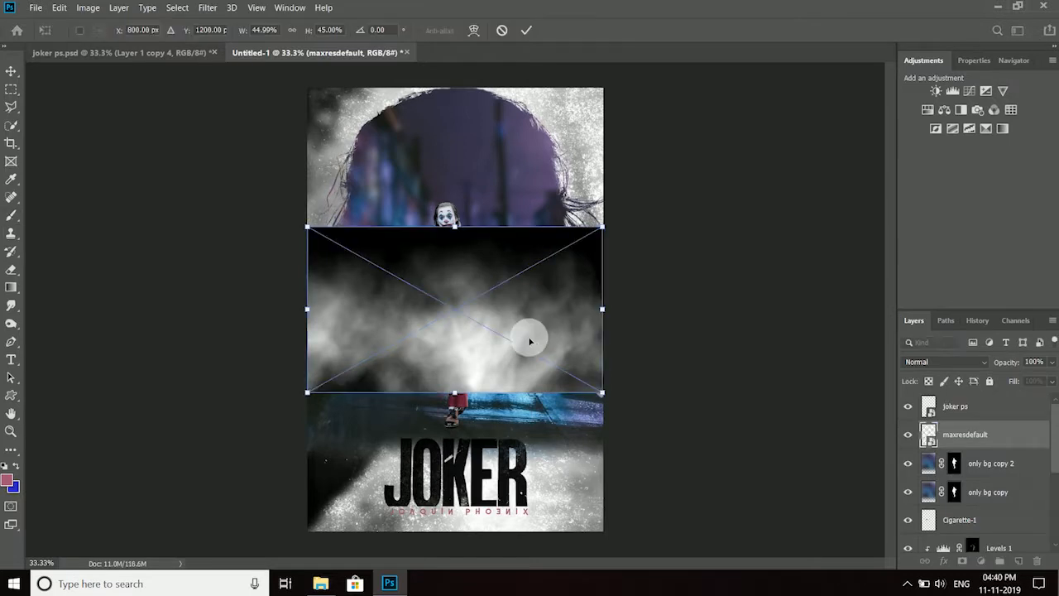
left_click_drag(533, 336, 537, 424)
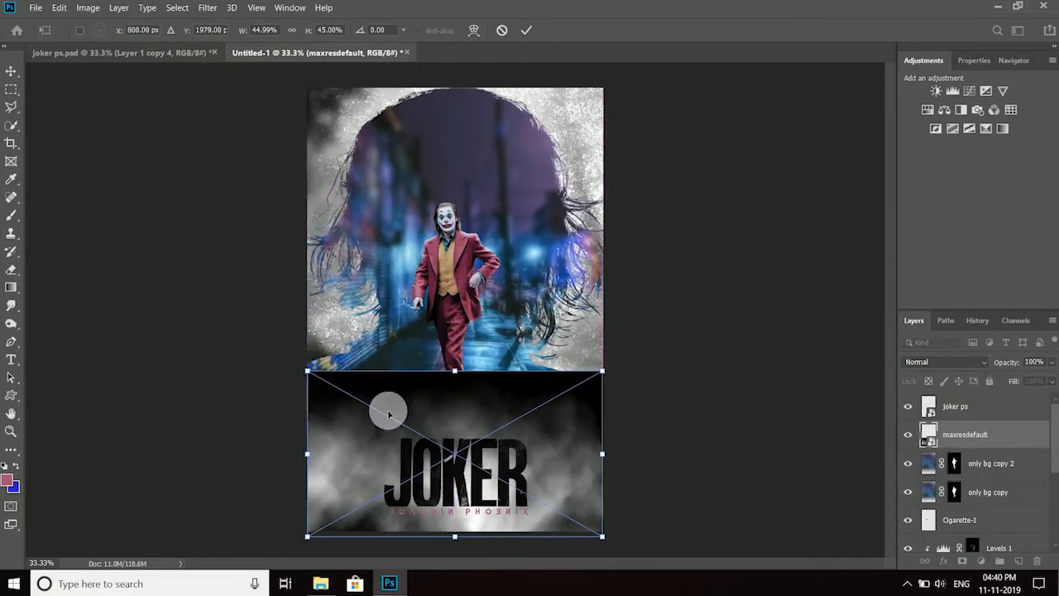
left_click_drag(304, 365, 277, 354)
left_click(457, 429)
left_click_drag(457, 429, 470, 432)
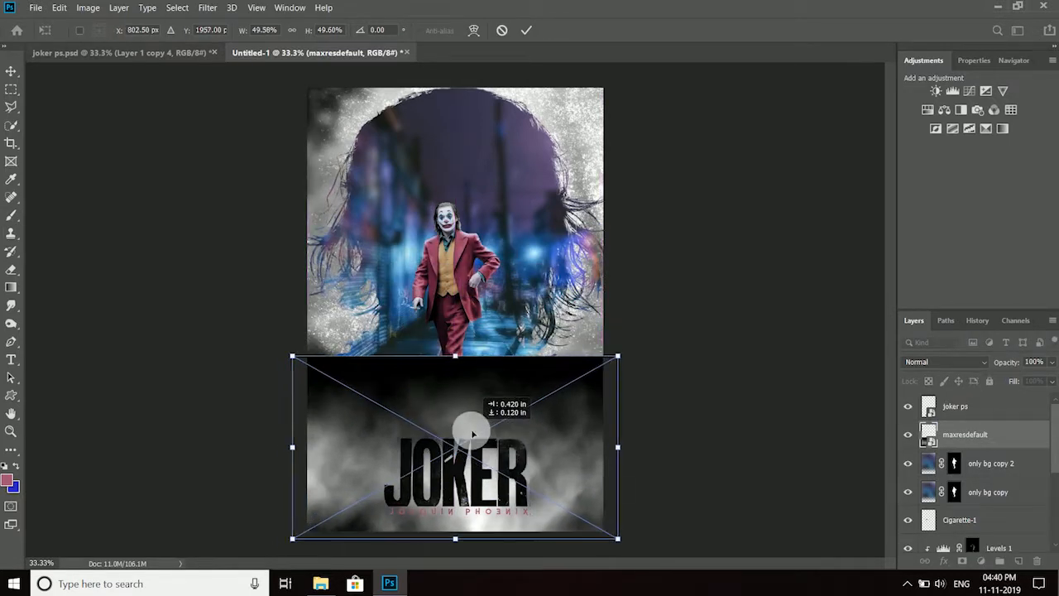
left_click(527, 30)
key("b")
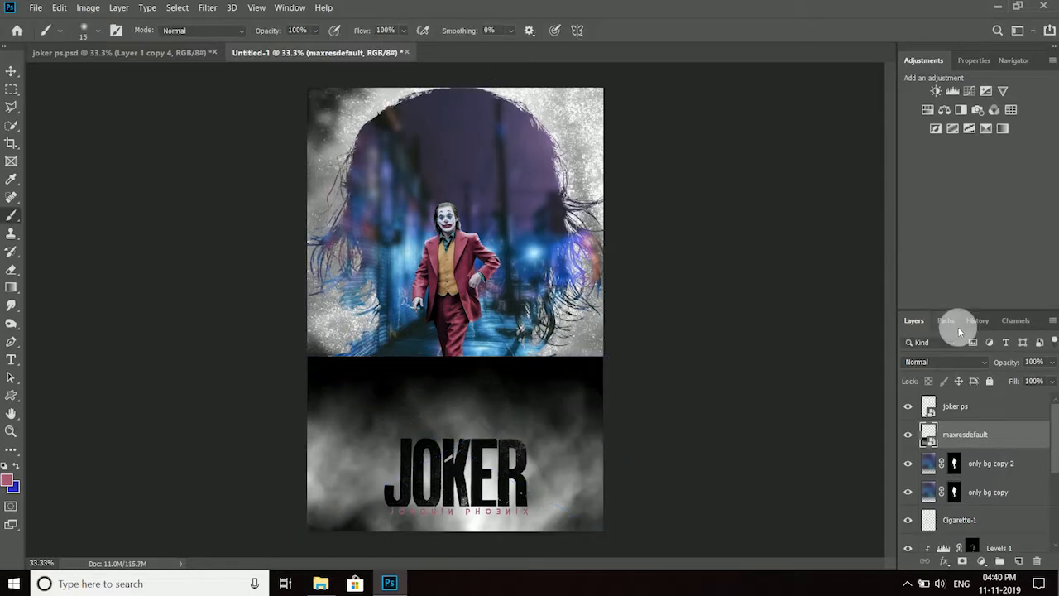
left_click(983, 361)
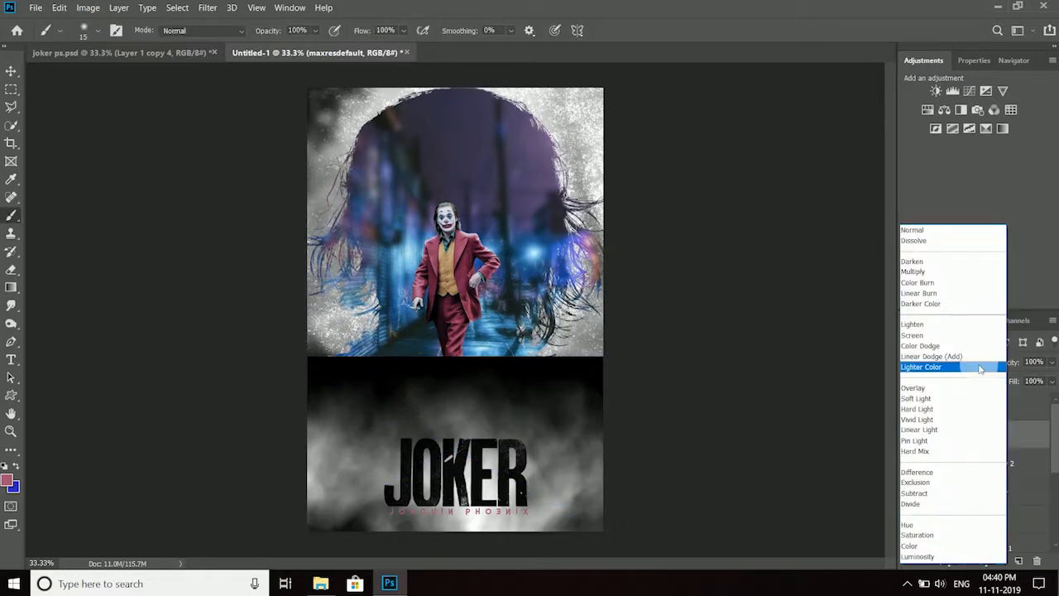
left_click(942, 335)
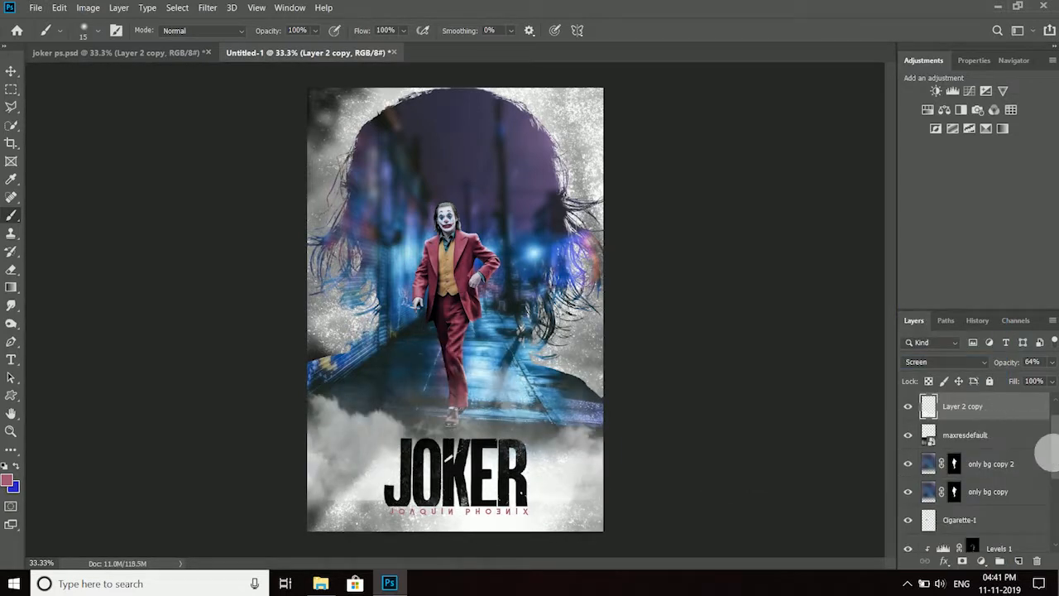
Move the Layer 2 copy smoke layer above joker ps and fit it over the poster's bottom edge at about 102.7% scale
key("ctrl+v")
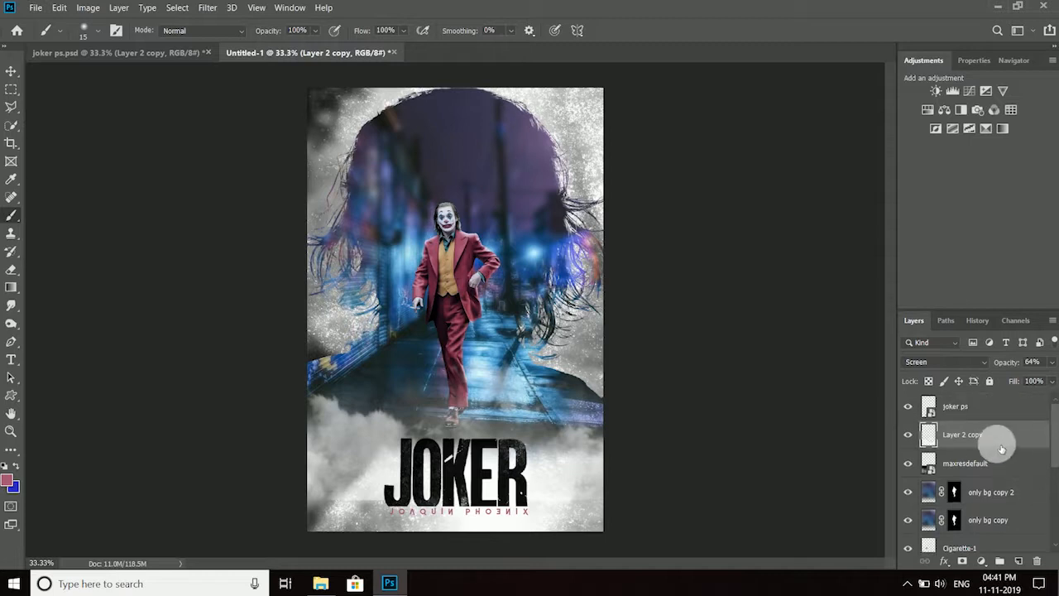
left_click_drag(999, 403, 999, 408)
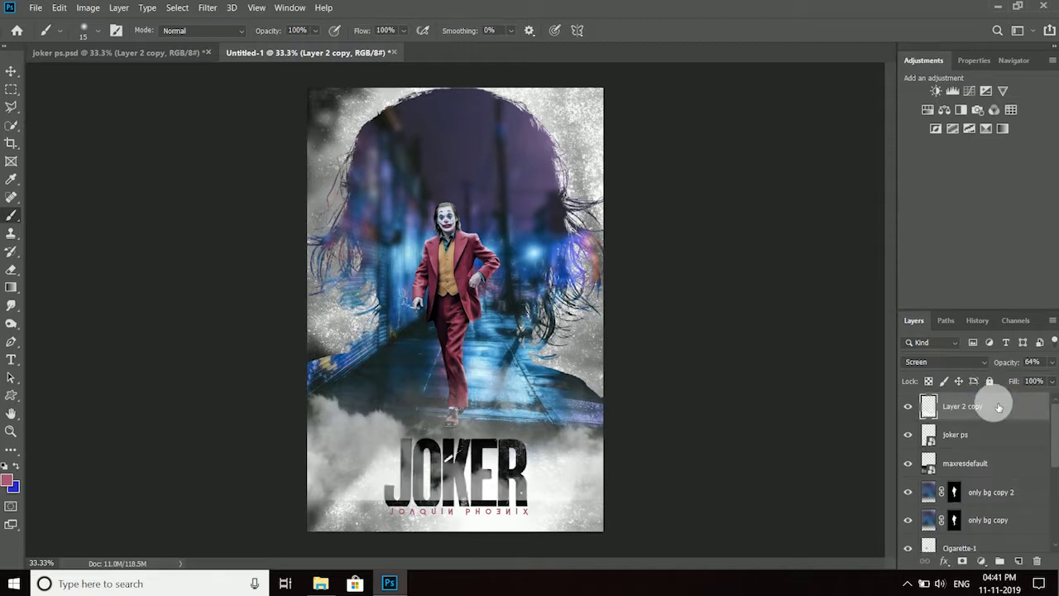
key("ctrl+t")
left_click_drag(570, 457, 574, 505)
left_click_drag(603, 544, 579, 523)
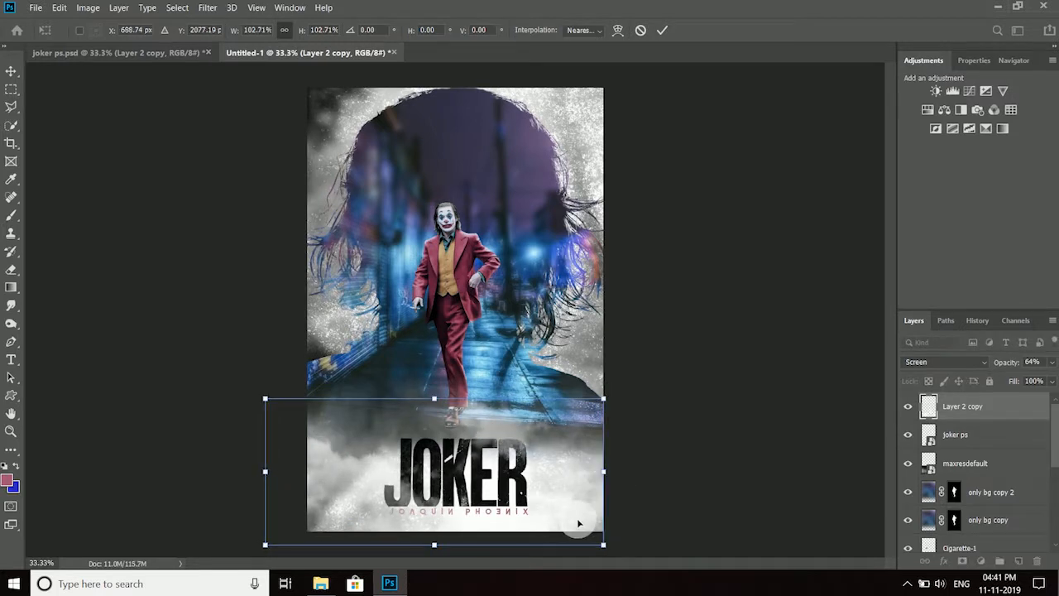
left_click(662, 31)
Add a Color Lookup adjustment with the colour.cube LUT, blended in Color mode at 75% opacity
left_click(981, 561)
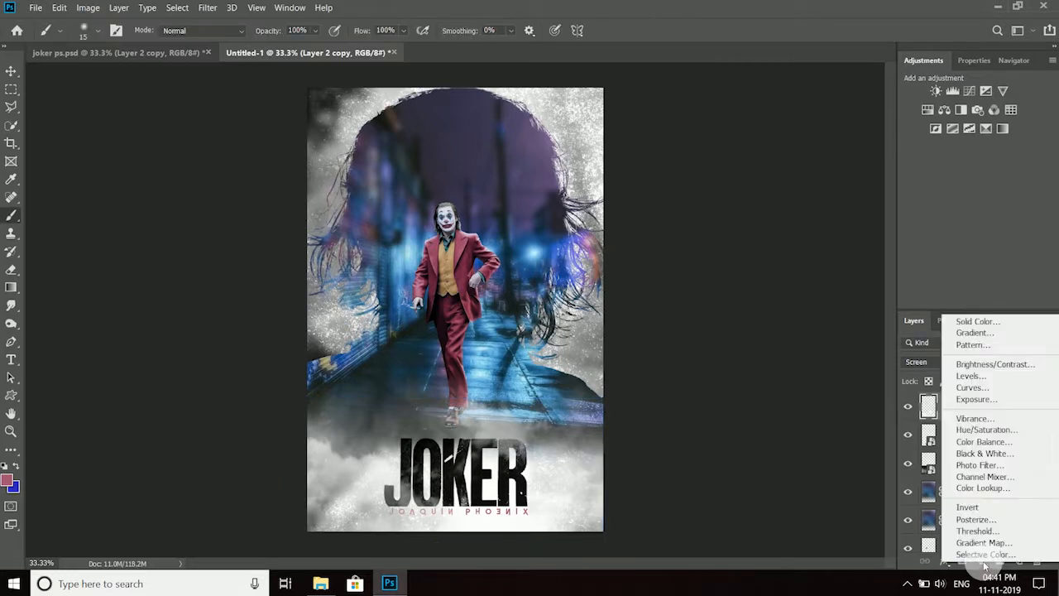
left_click(981, 489)
left_click(1017, 106)
left_click(985, 362)
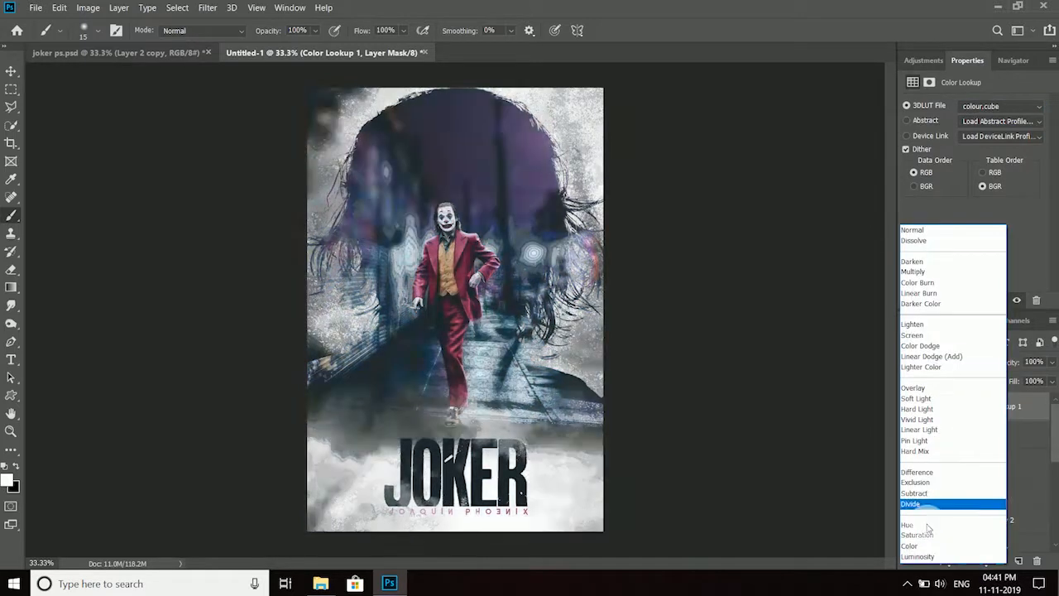
left_click(922, 545)
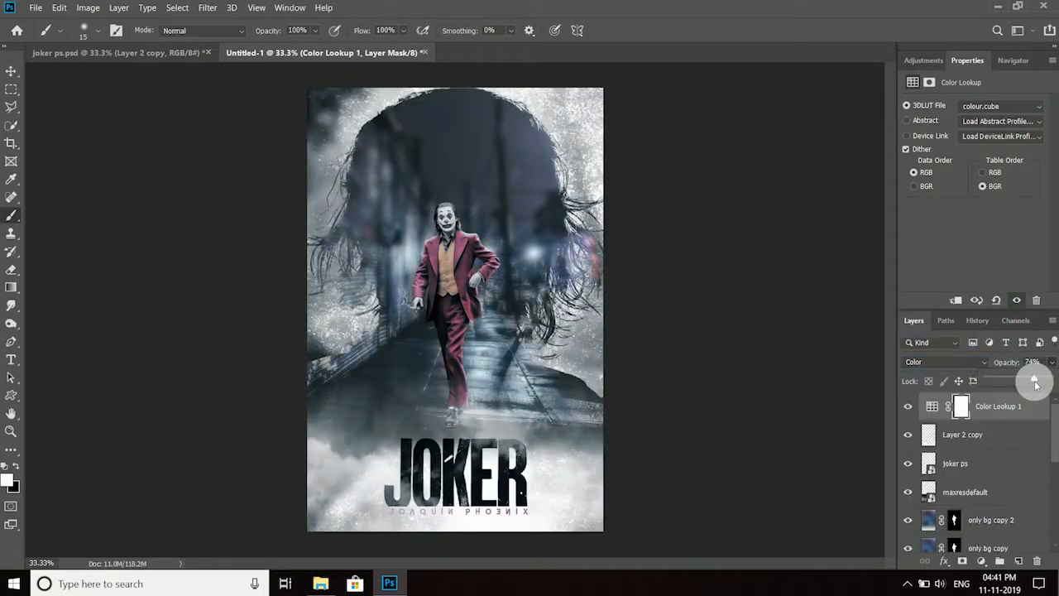
Add a second Color Lookup adjustment using 2Strip.look at 27% opacity
left_click(981, 561)
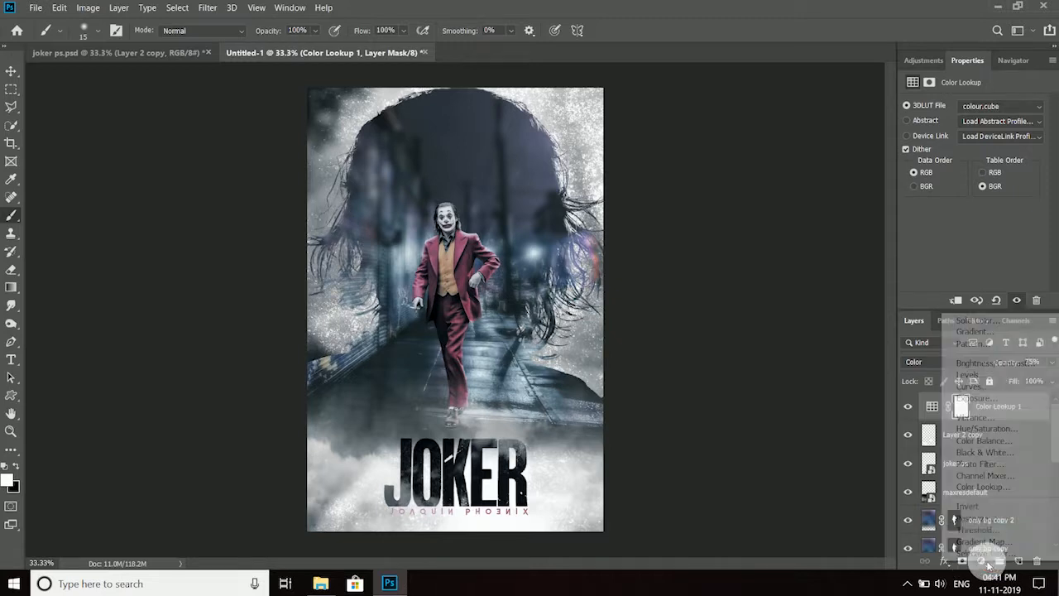
left_click(985, 489)
left_click(1018, 106)
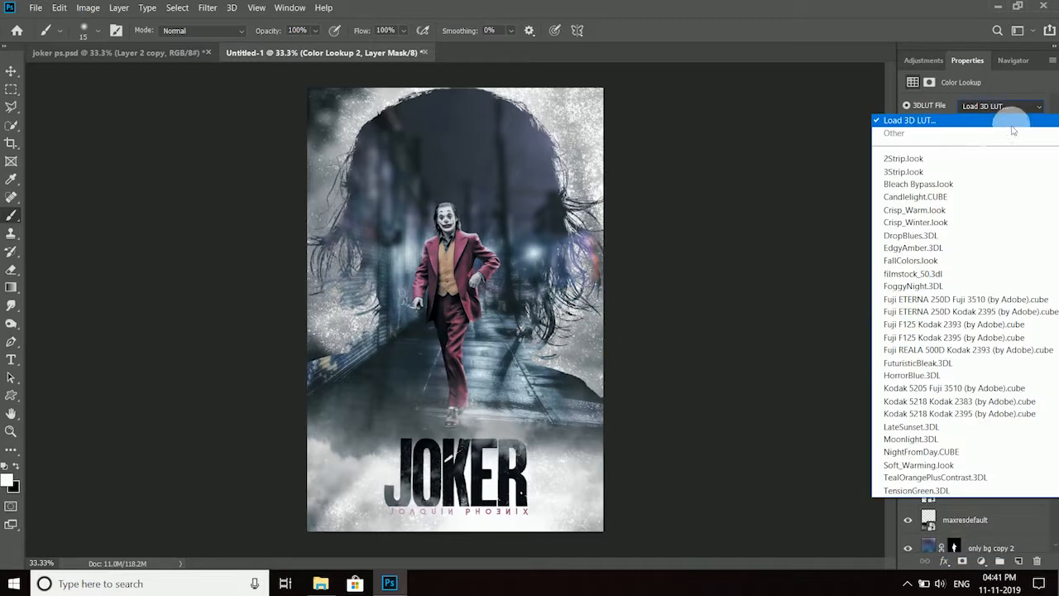
left_click(975, 168)
left_click(1049, 362)
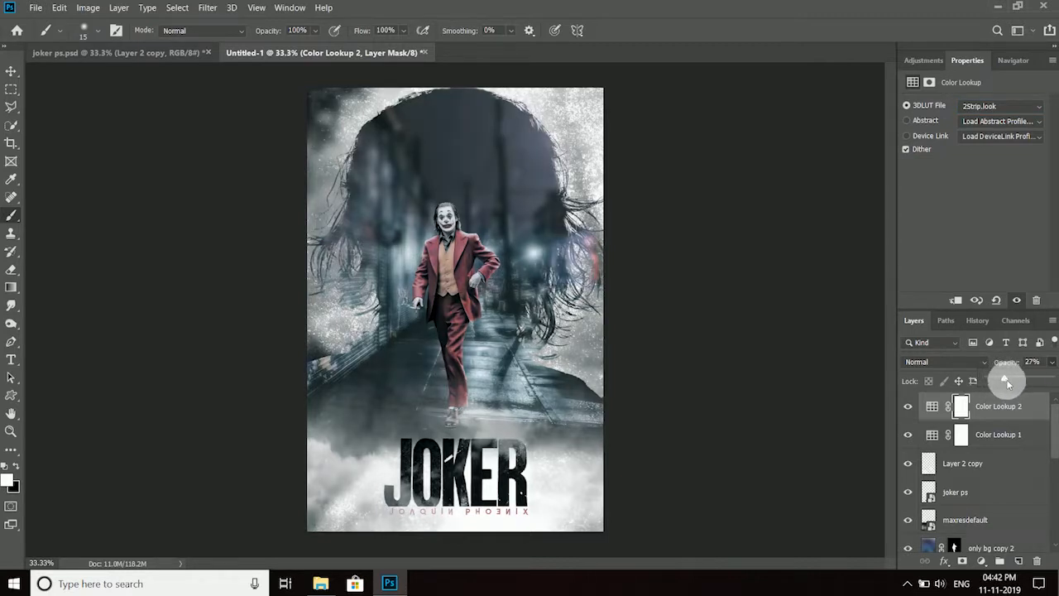
Add a third Color Lookup adjustment using Candlelight.CUBE, blended in Color mode at 21% opacity
key("v")
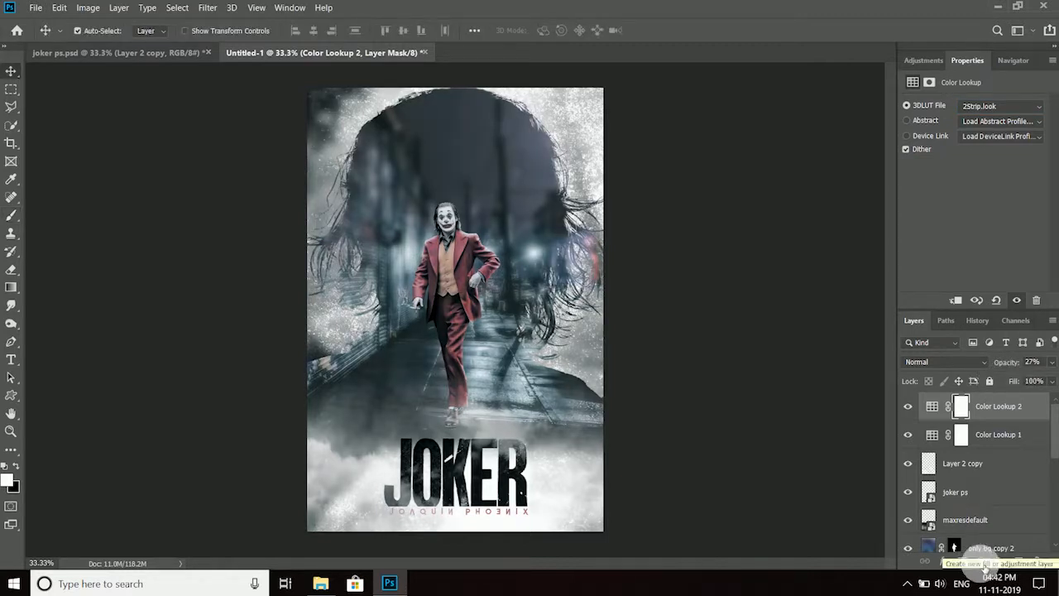
left_click(984, 568)
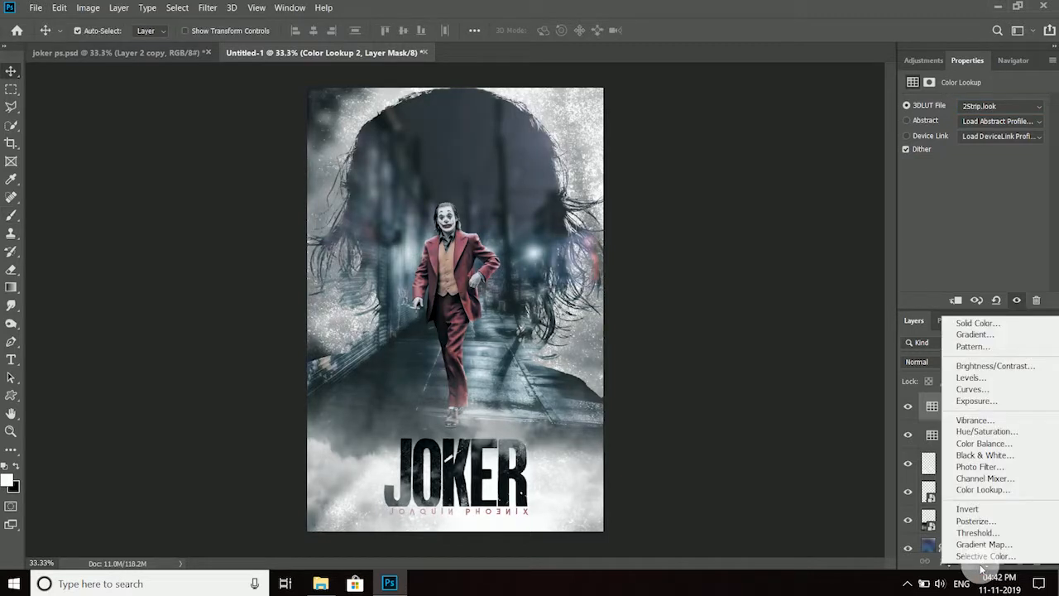
left_click(1001, 492)
left_click(1036, 106)
left_click(963, 206)
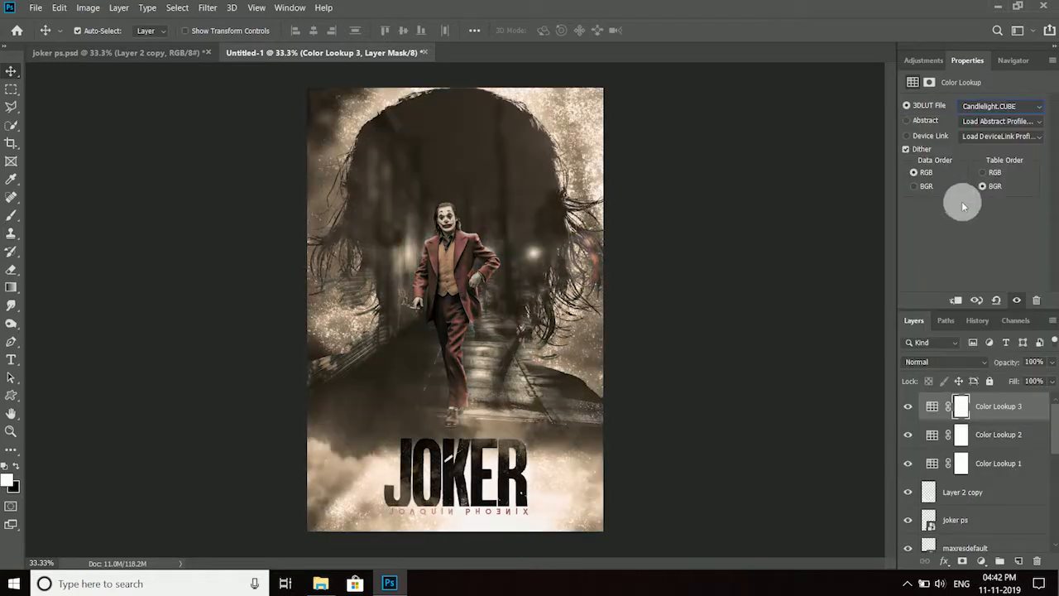
left_click(983, 362)
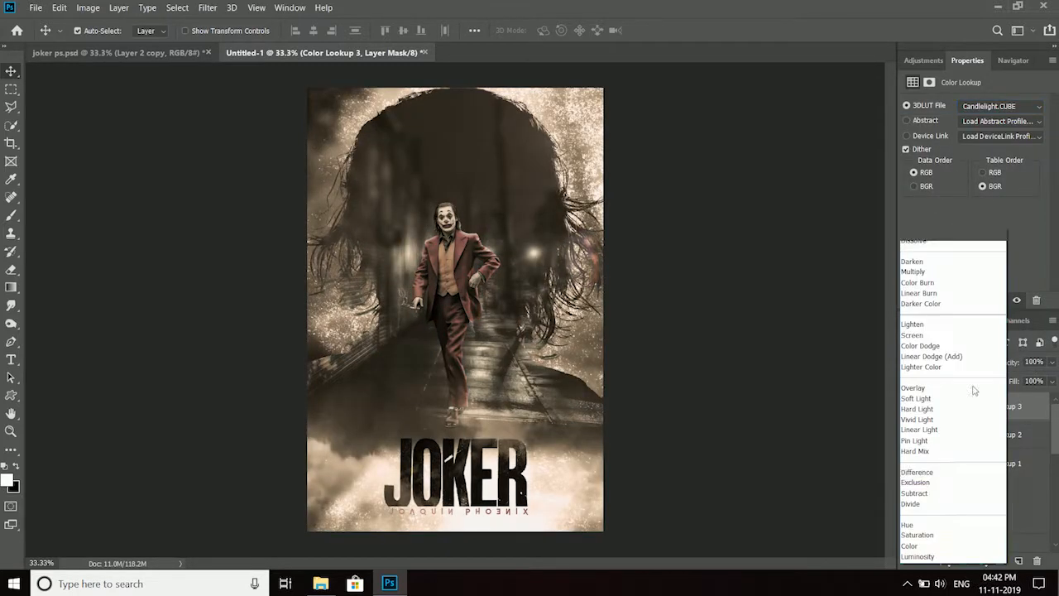
left_click(913, 547)
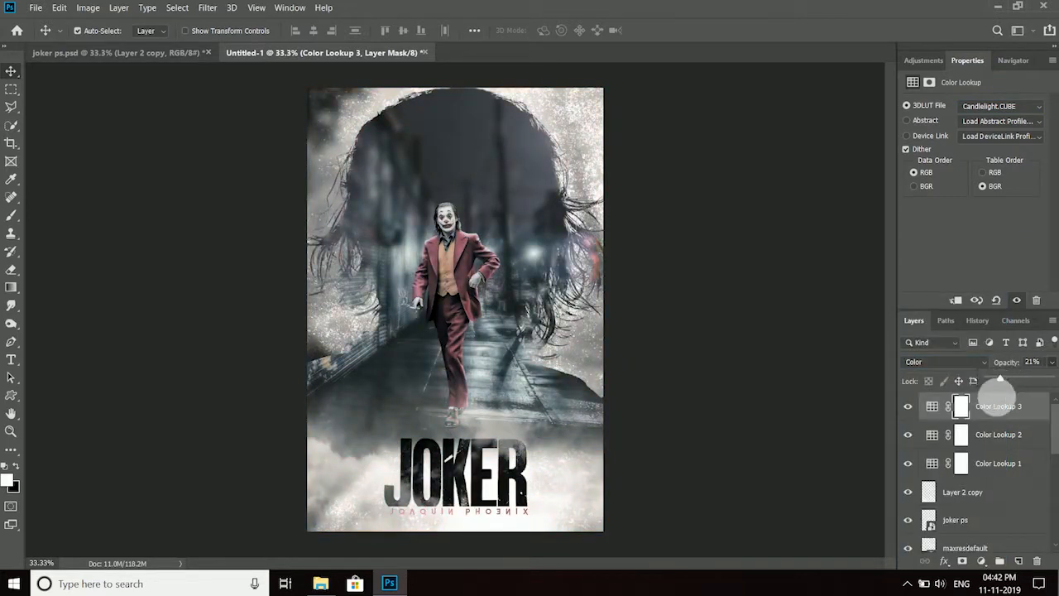
left_click_drag(999, 405, 997, 406)
Stamp all visible layers into a new layer and set Camera Raw temperature -2, tint +6, clarity +8 and saturation +8
key("ctrl+shift+alt+e")
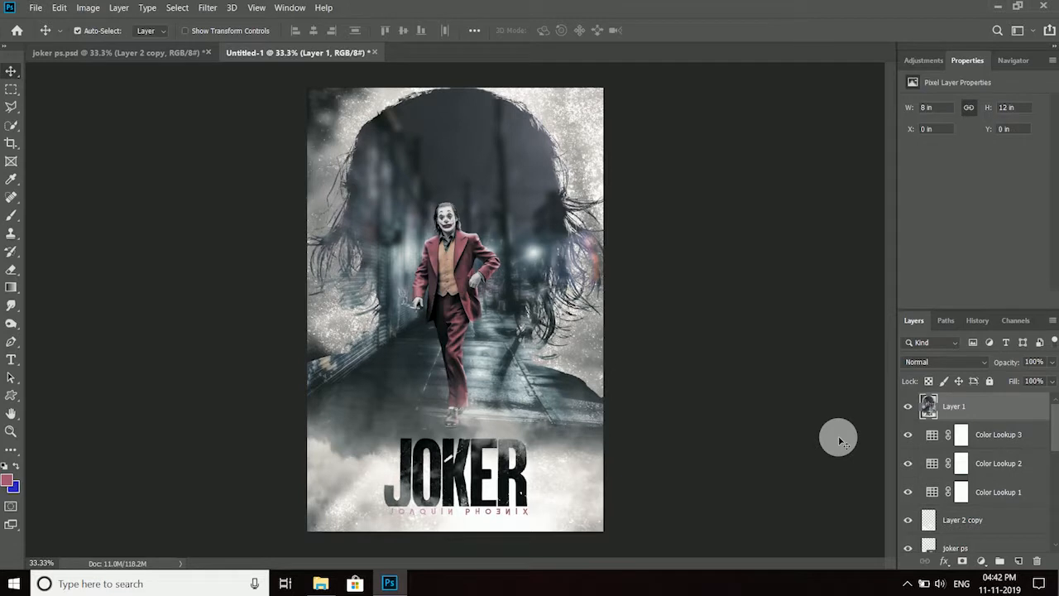
left_click(207, 8)
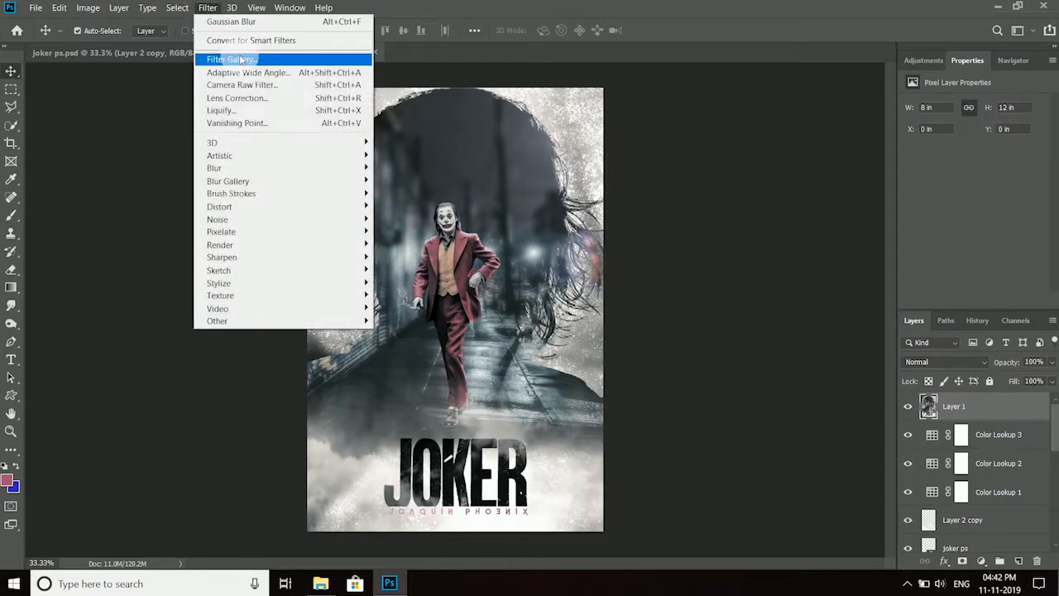
left_click(241, 84)
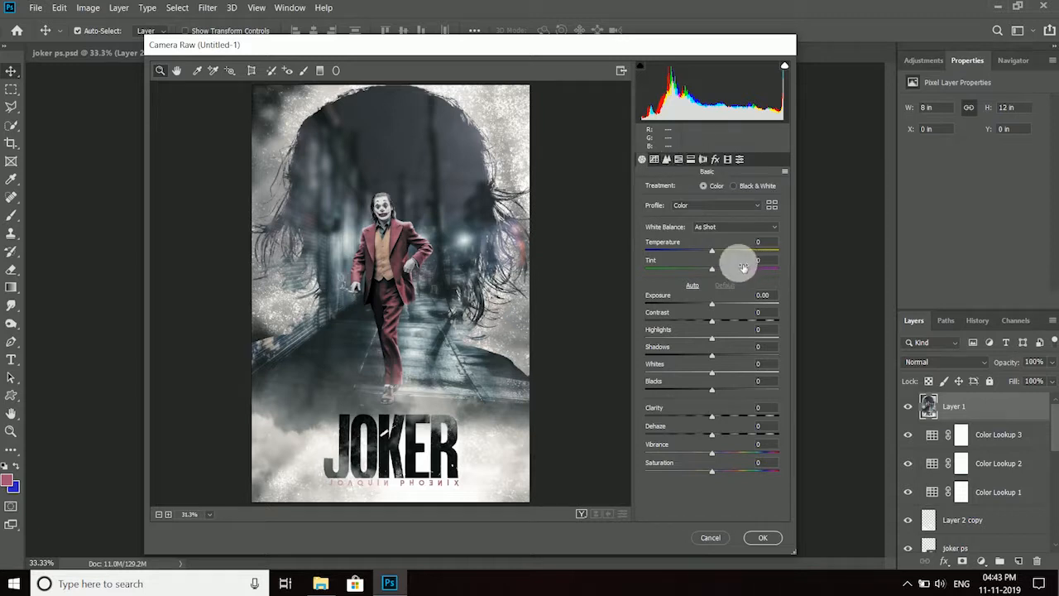
mouse_move(721, 273)
left_mouse_down()
mouse_move(705, 273)
mouse_move(720, 277)
mouse_move(704, 253)
mouse_move(718, 258)
left_mouse_up()
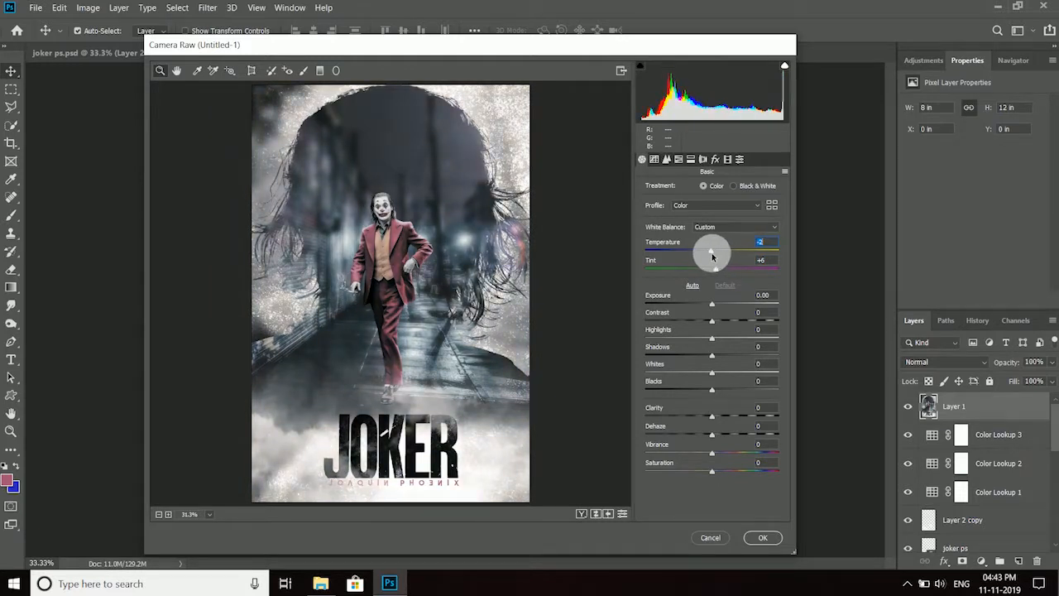
left_click_drag(710, 414, 730, 419)
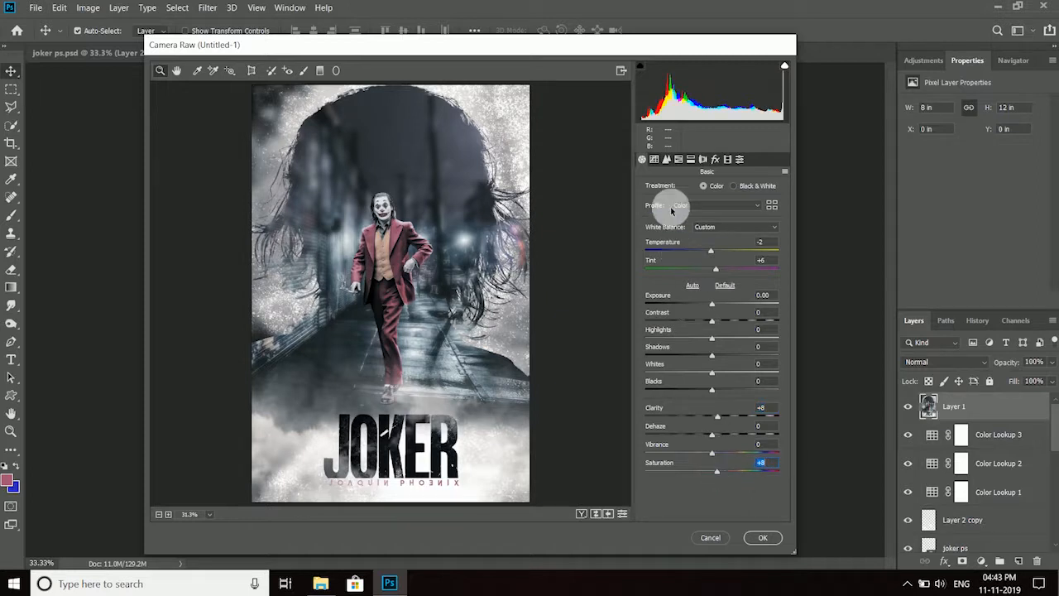
Set the Camera Raw HSL luminance to reds +5, oranges +8, aquas -13, blues +7 and purples -24, and apply the filter
left_click(679, 159)
left_click(732, 188)
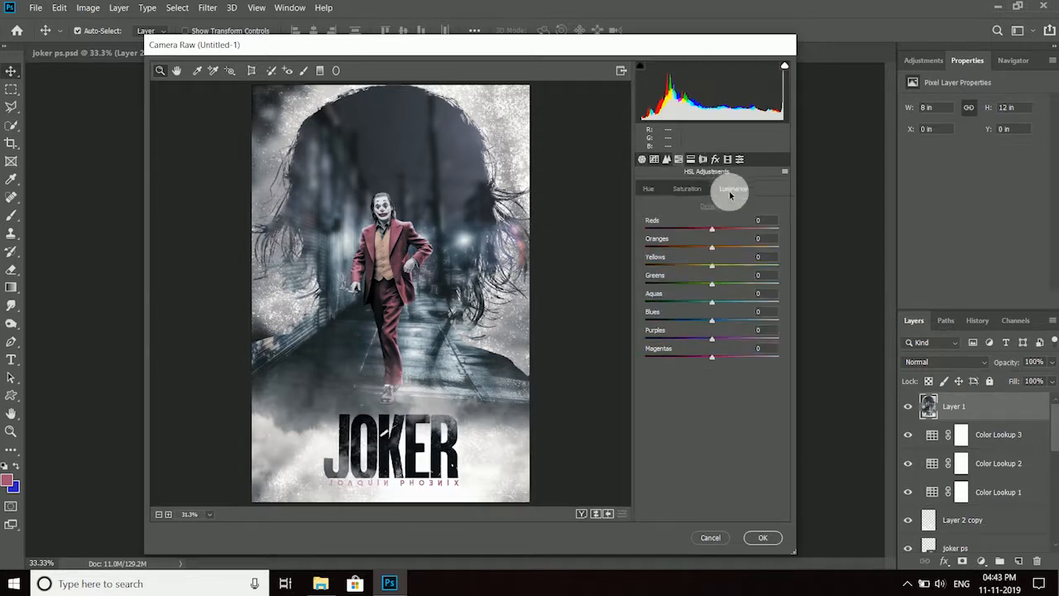
left_click_drag(717, 324, 695, 339)
left_click(709, 304)
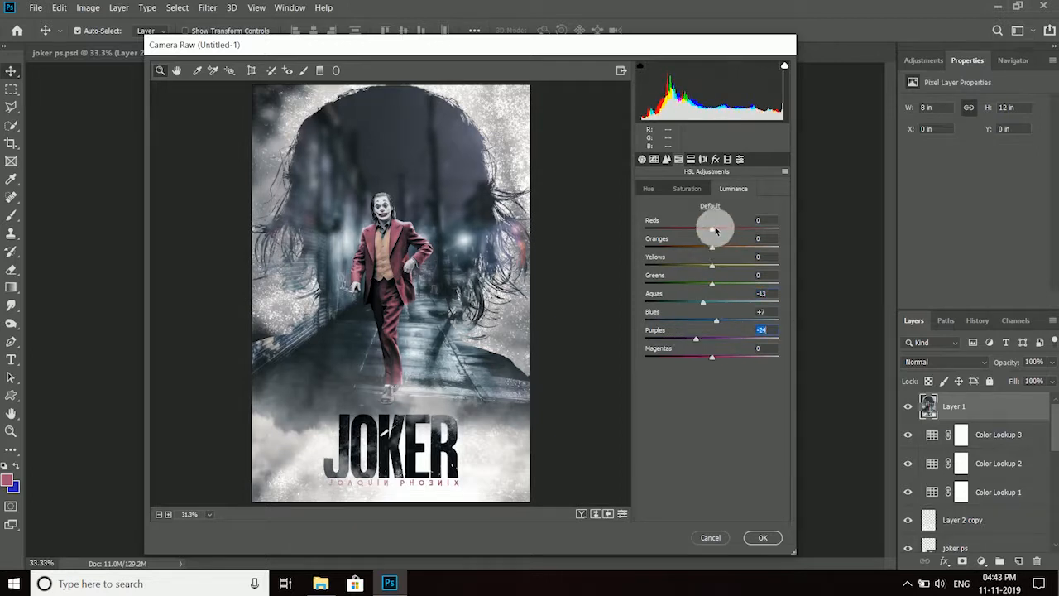
left_click_drag(717, 254, 721, 258)
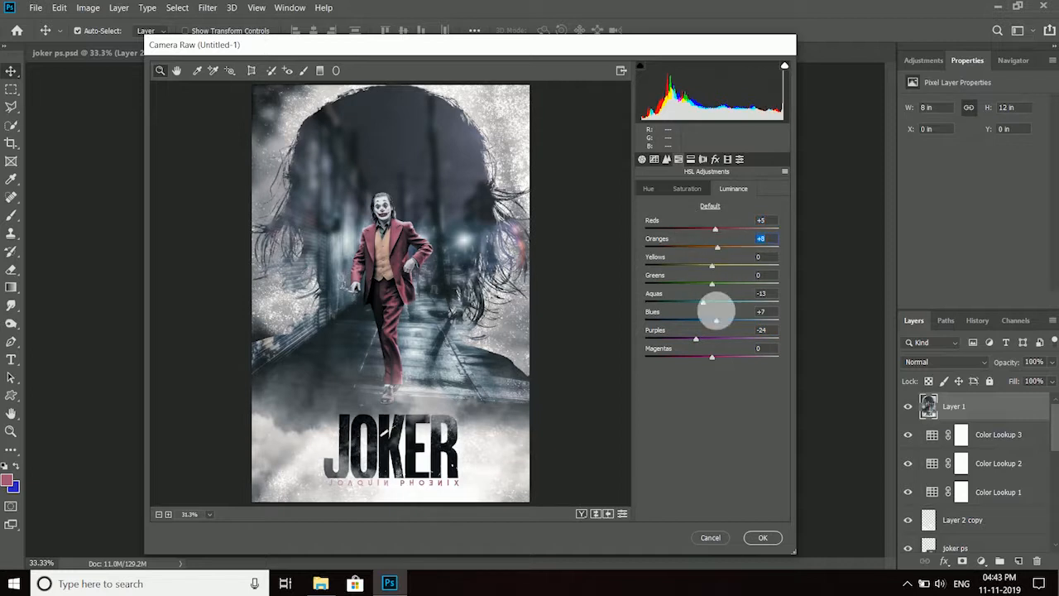
left_click(761, 540)
Stamp the visible layers again, apply a High Pass filter with a 1.9-pixel radius to the result, and blend it in Overlay mode
key("ctrl+shift+alt+e")
left_click(208, 7)
mouse_move(253, 321)
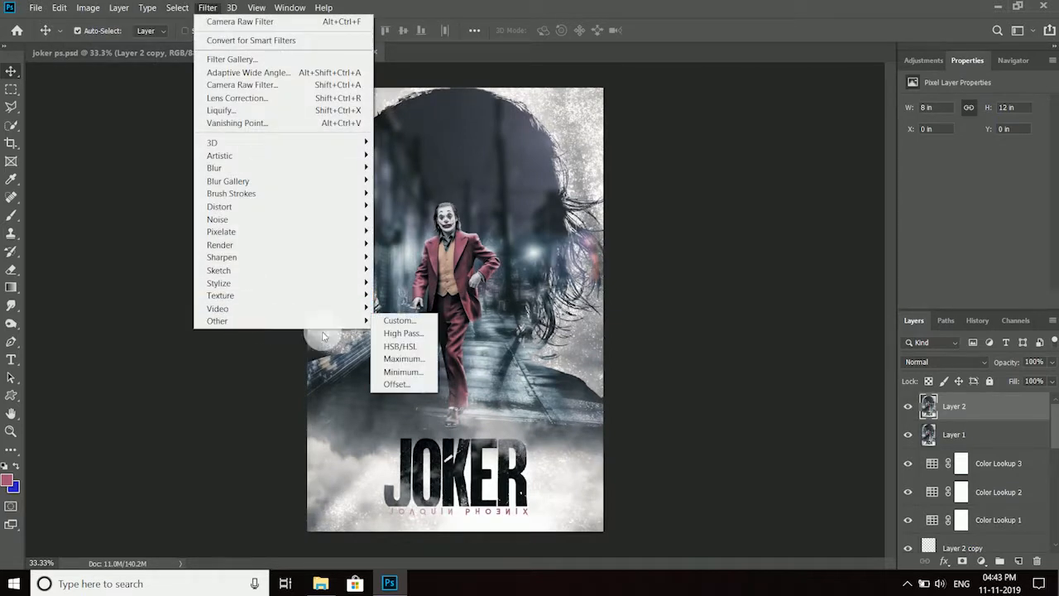
left_click(408, 333)
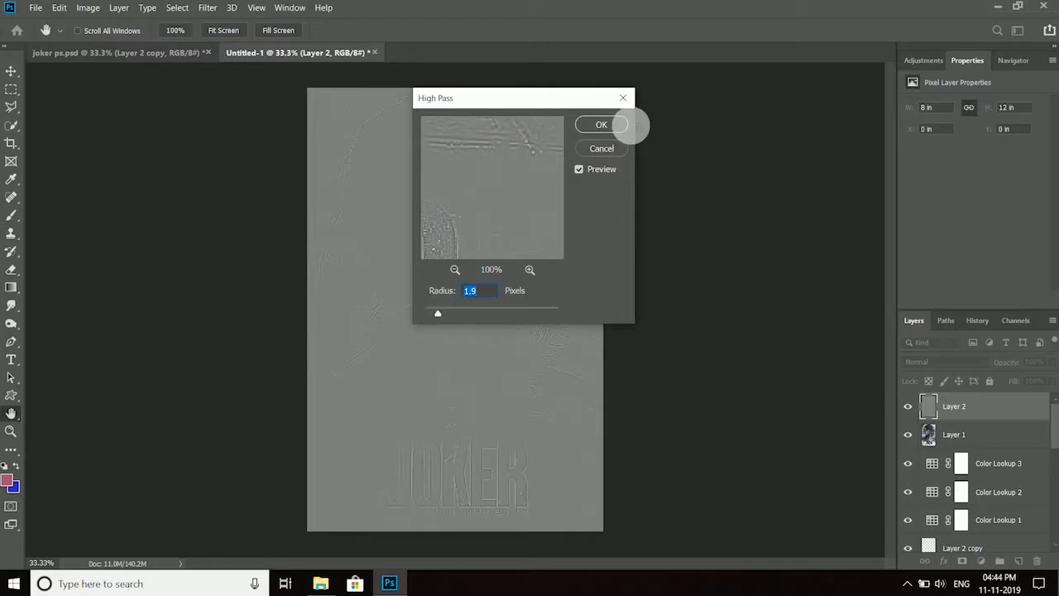
left_click(623, 125)
left_click(960, 364)
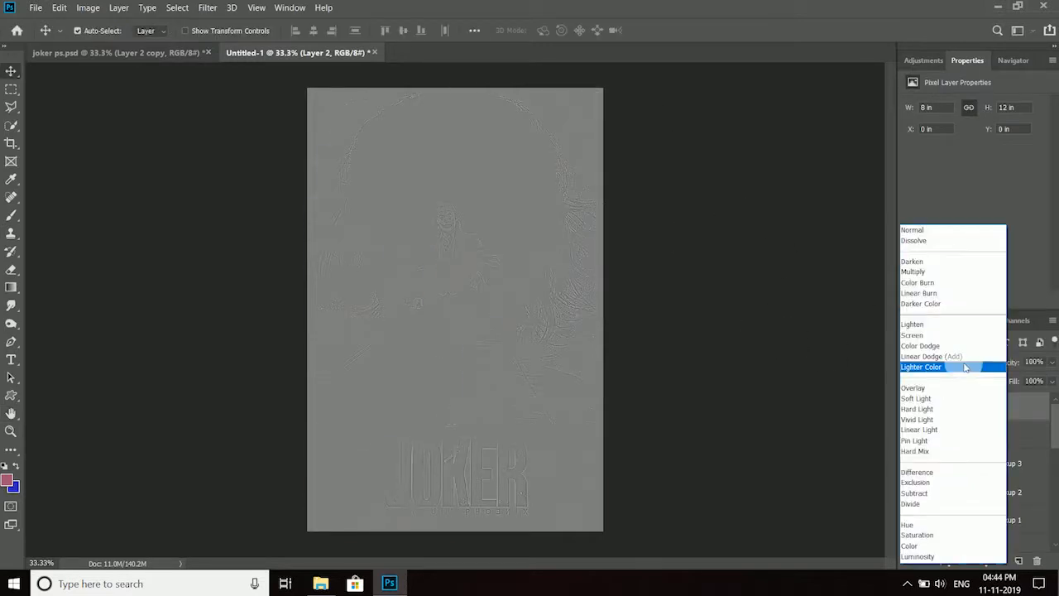
left_click(938, 389)
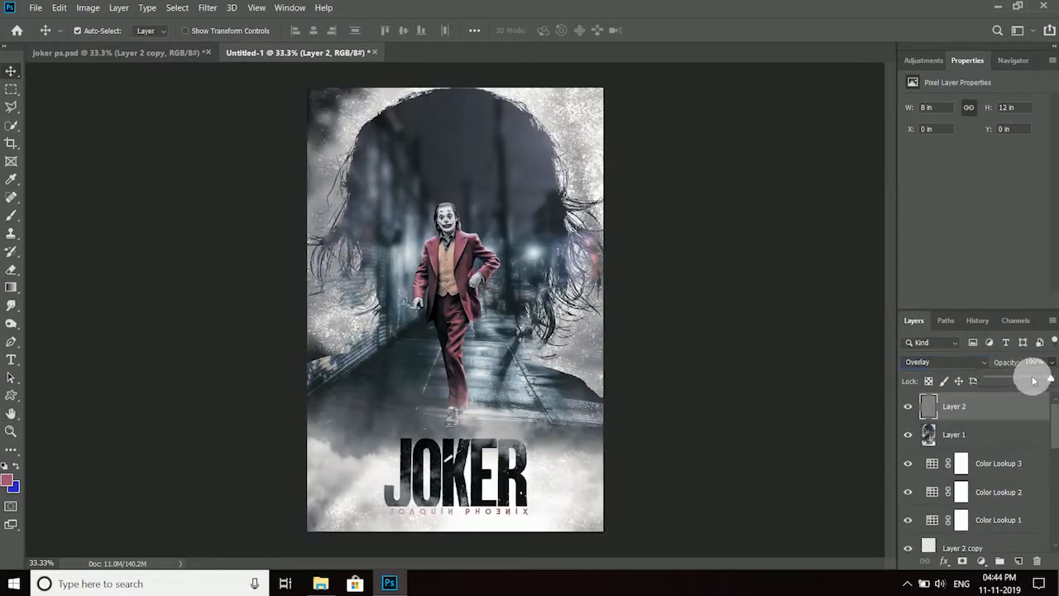